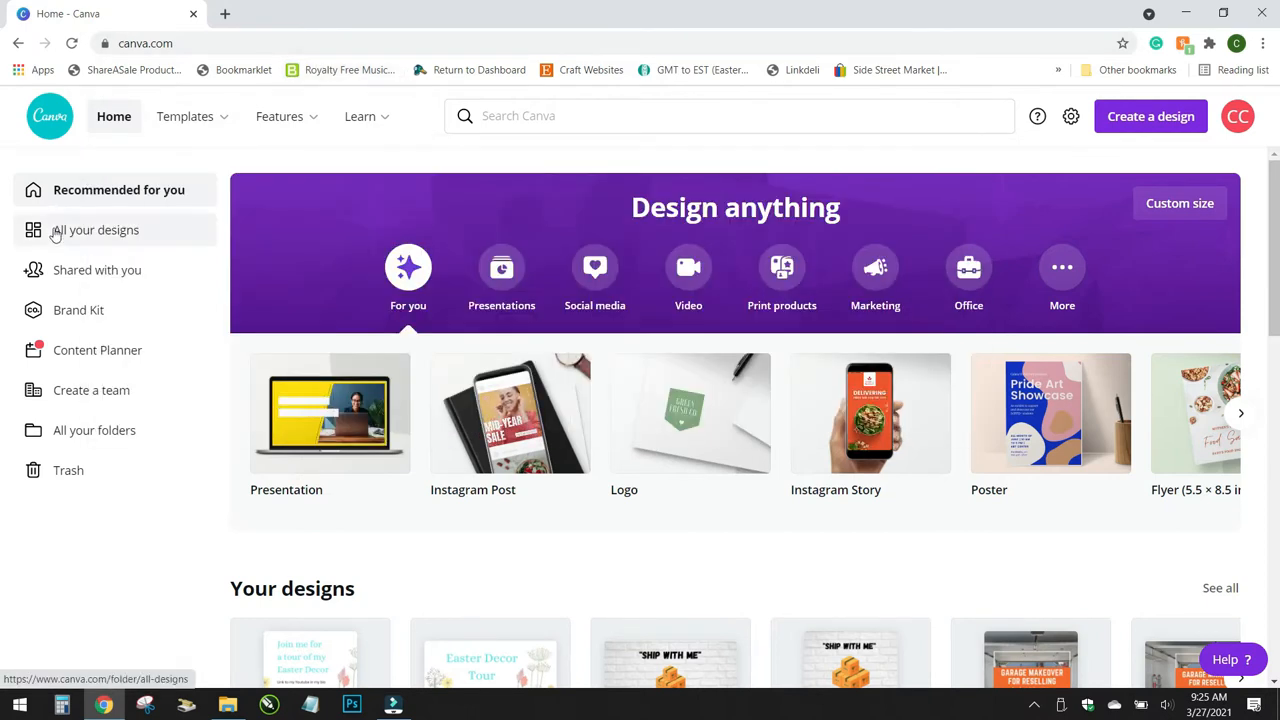
# Create a new blank design using the YouTube Thumbnail format.
pyautogui.click(1133, 118)
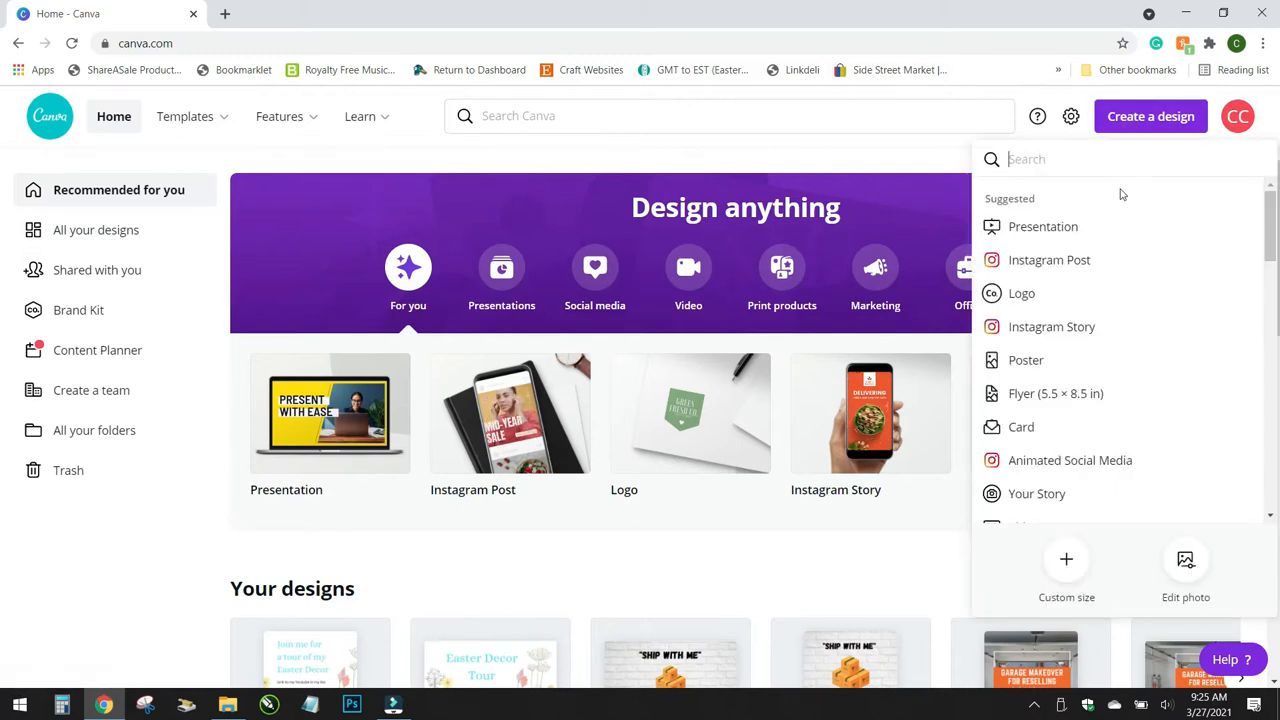
pyautogui.write('youtube')
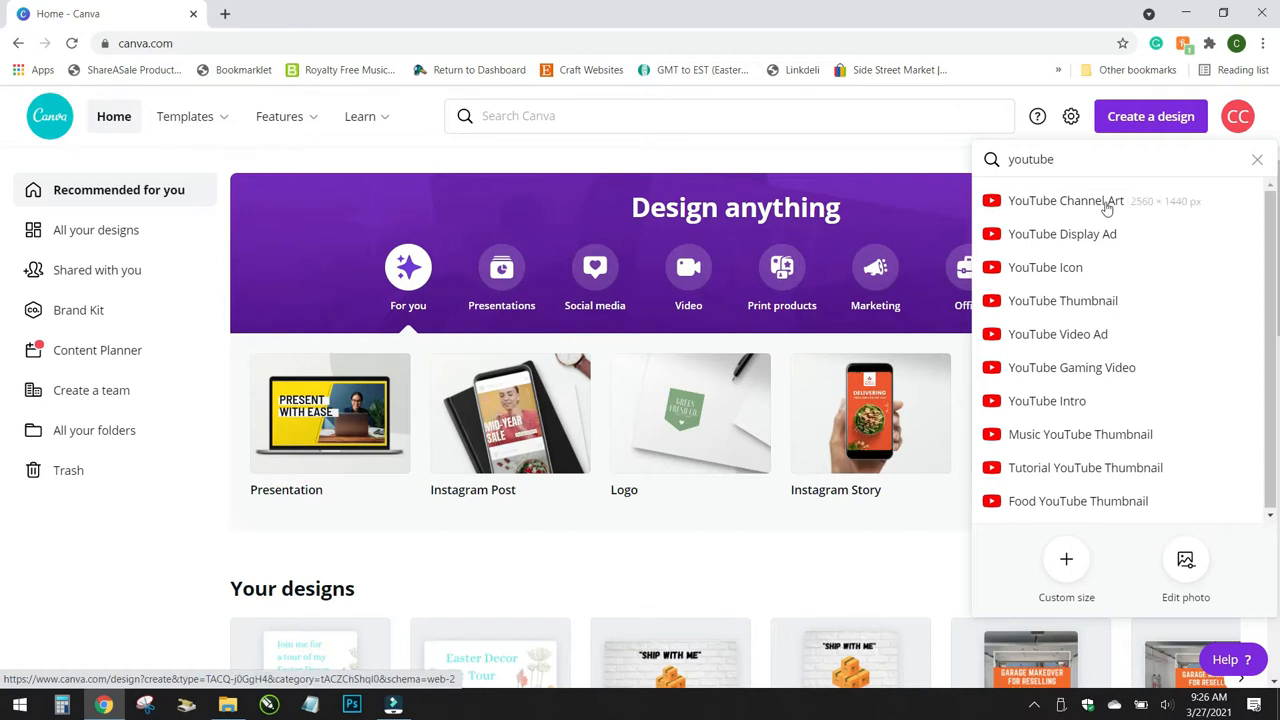
pyautogui.click(1097, 302)
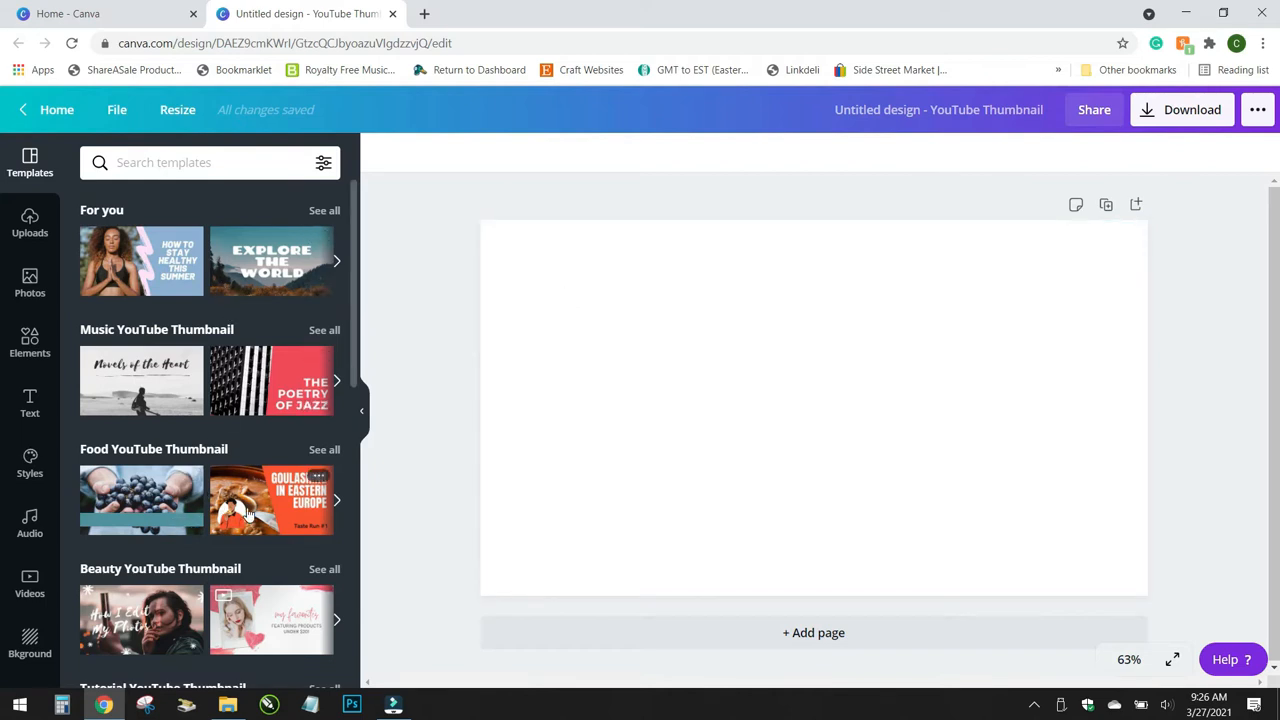
# Browse the thumbnail templates and search them for "flea market".
pyautogui.scroll(-5, 247, 512)
pyautogui.scroll(-4, 247, 510)
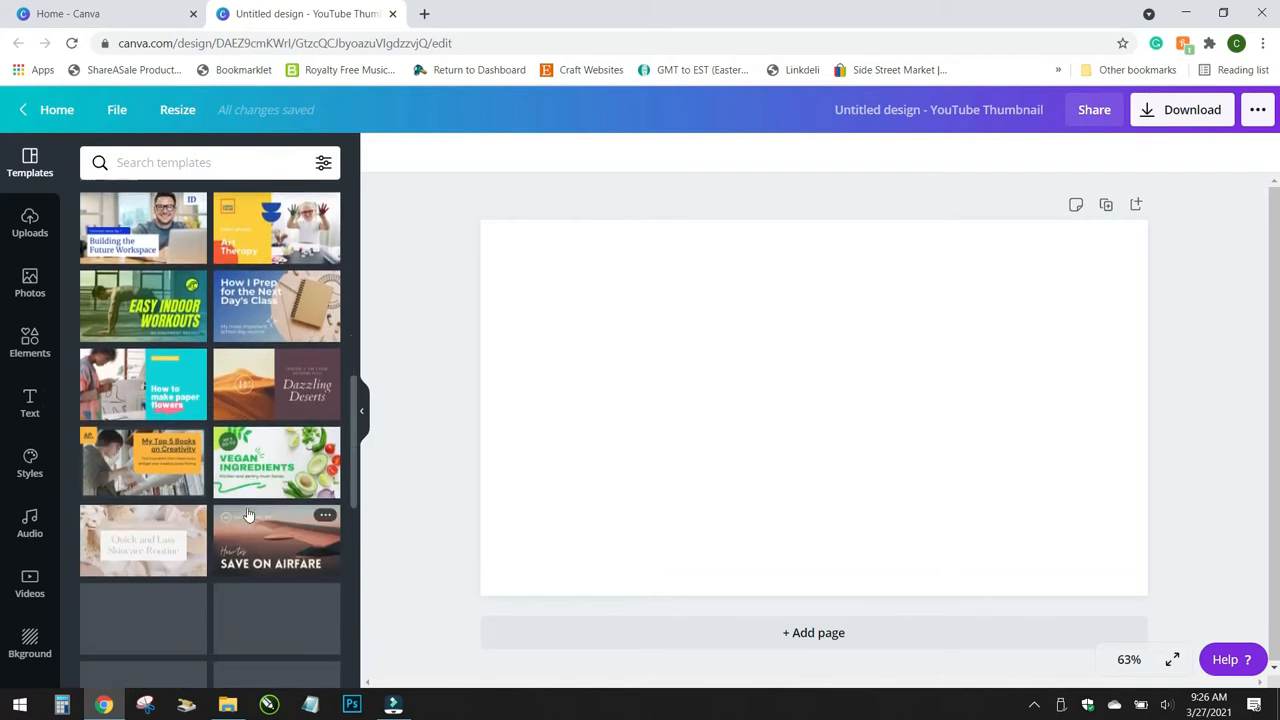
pyautogui.scroll(-2, 248, 514)
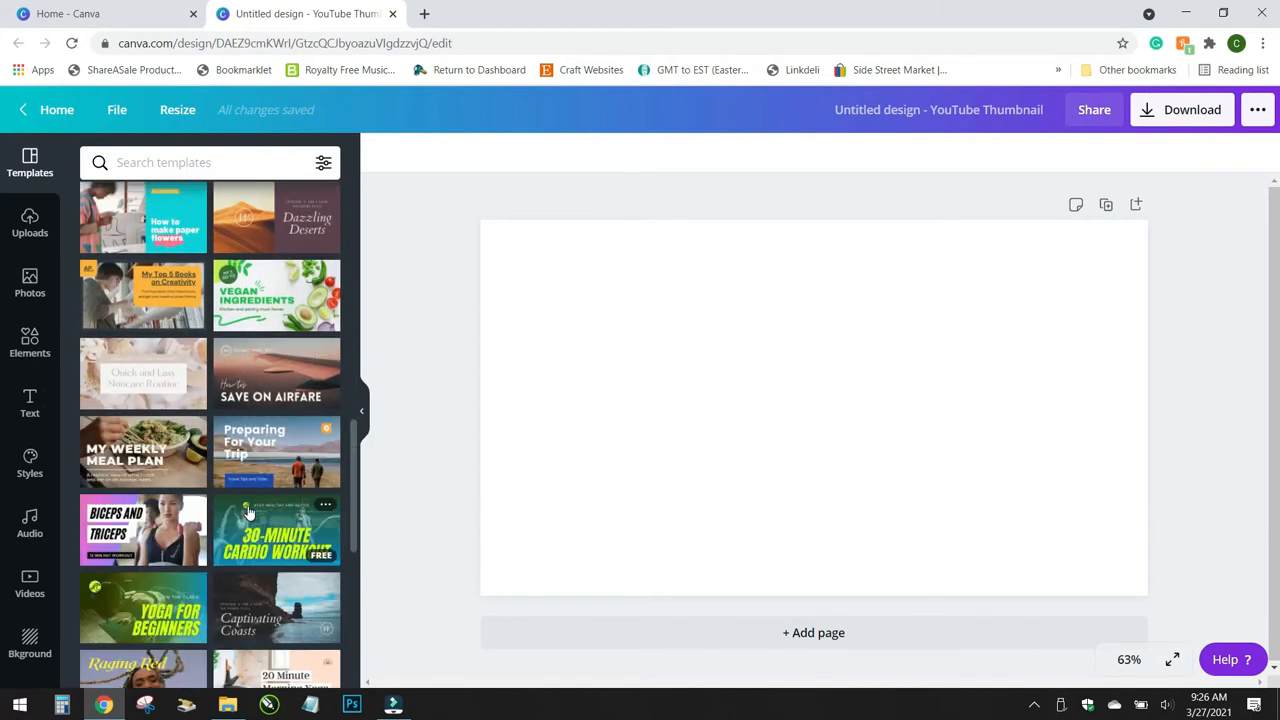
pyautogui.scroll(-2, 248, 512)
pyautogui.scroll(6, 234, 289)
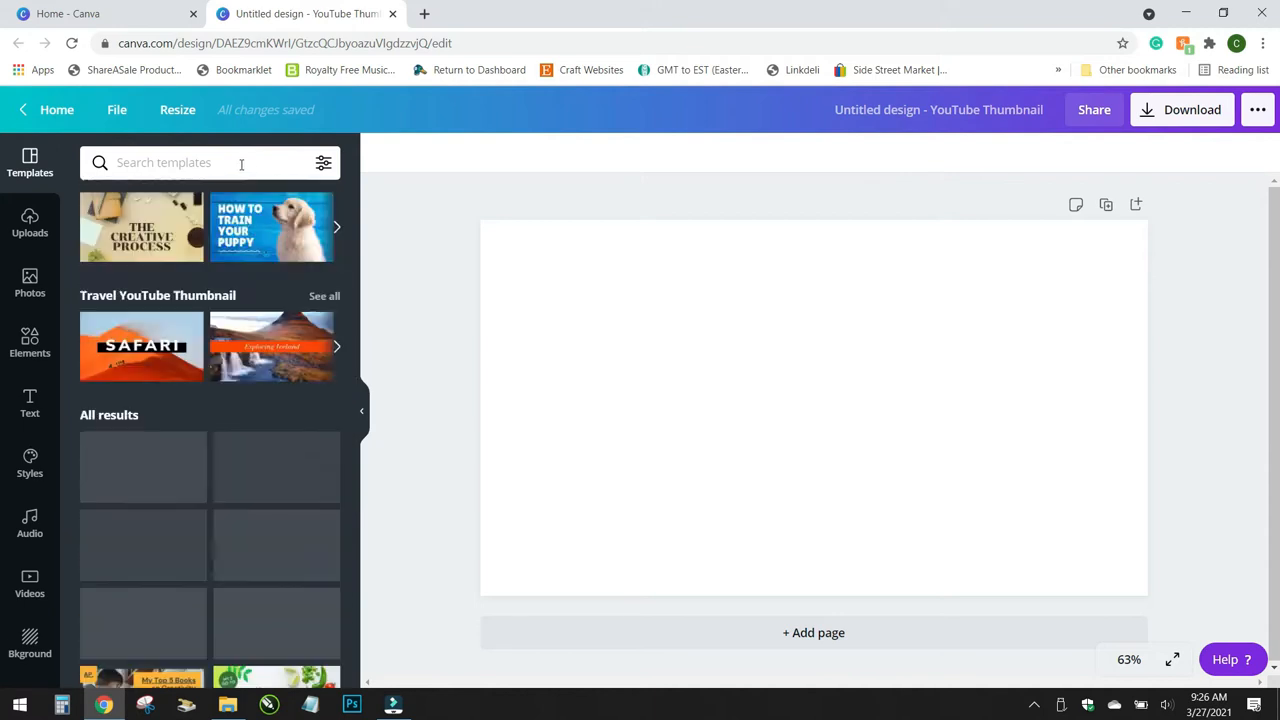
pyautogui.click(241, 165)
pyautogui.write('flea market')
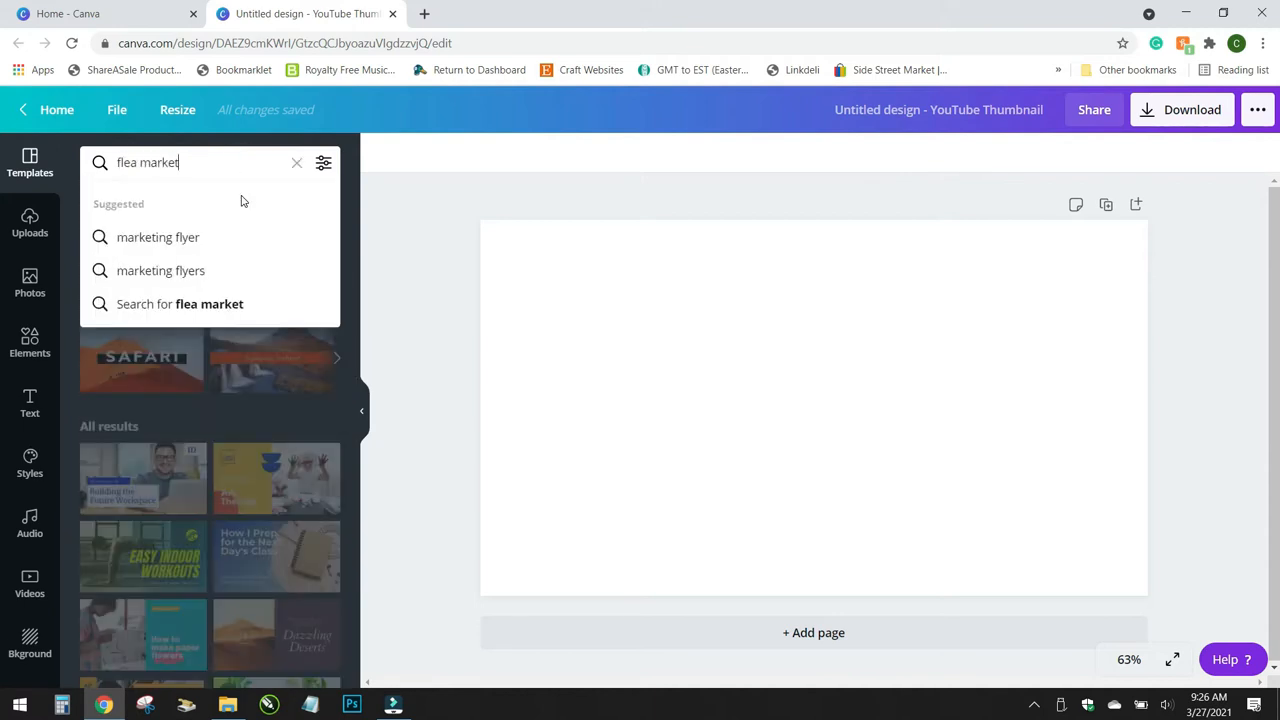
pyautogui.press('Return')
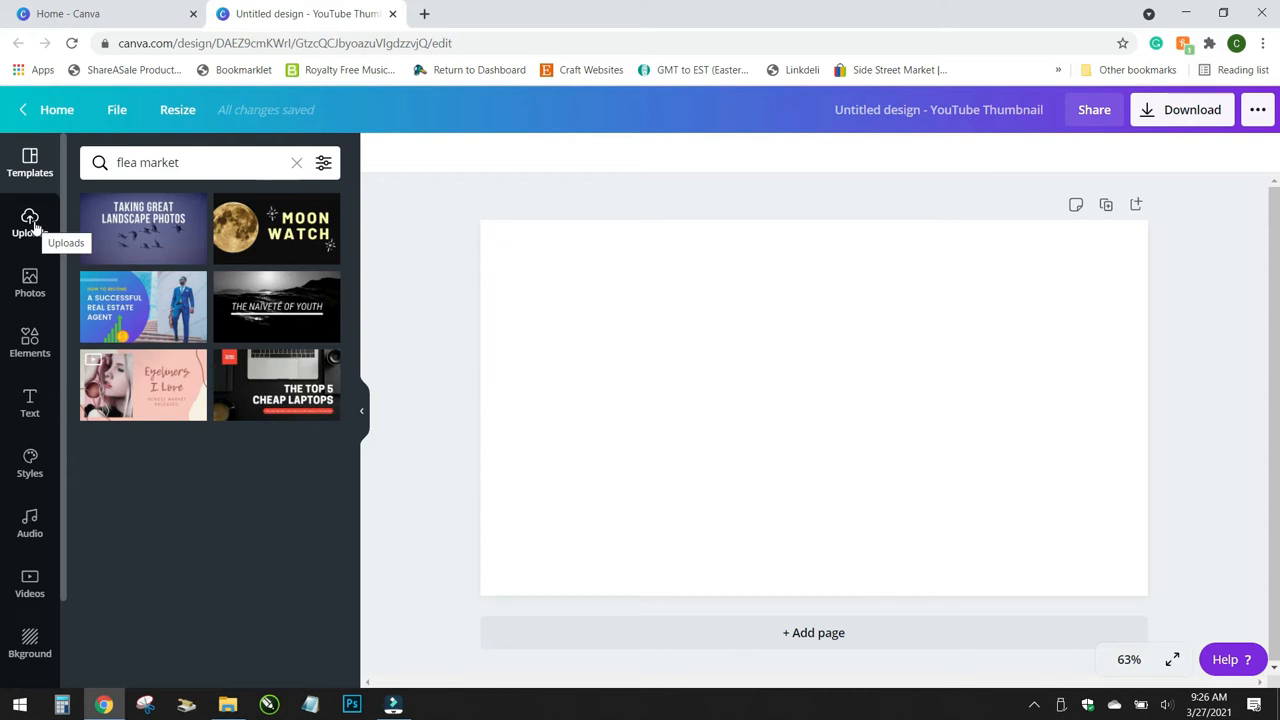
# Search the photo library for "flea market" and add the photo of the globe, blue glass jar and brass antiques.
pyautogui.click(30, 282)
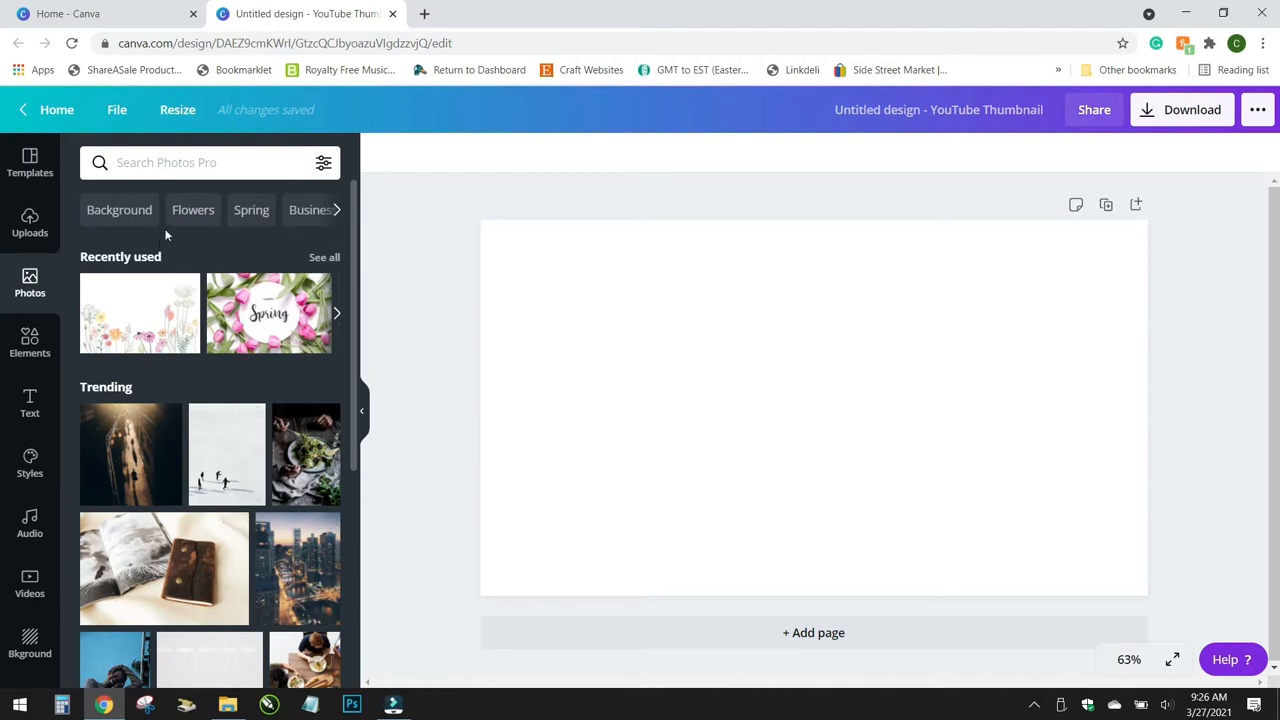
pyautogui.moveTo(236, 500)
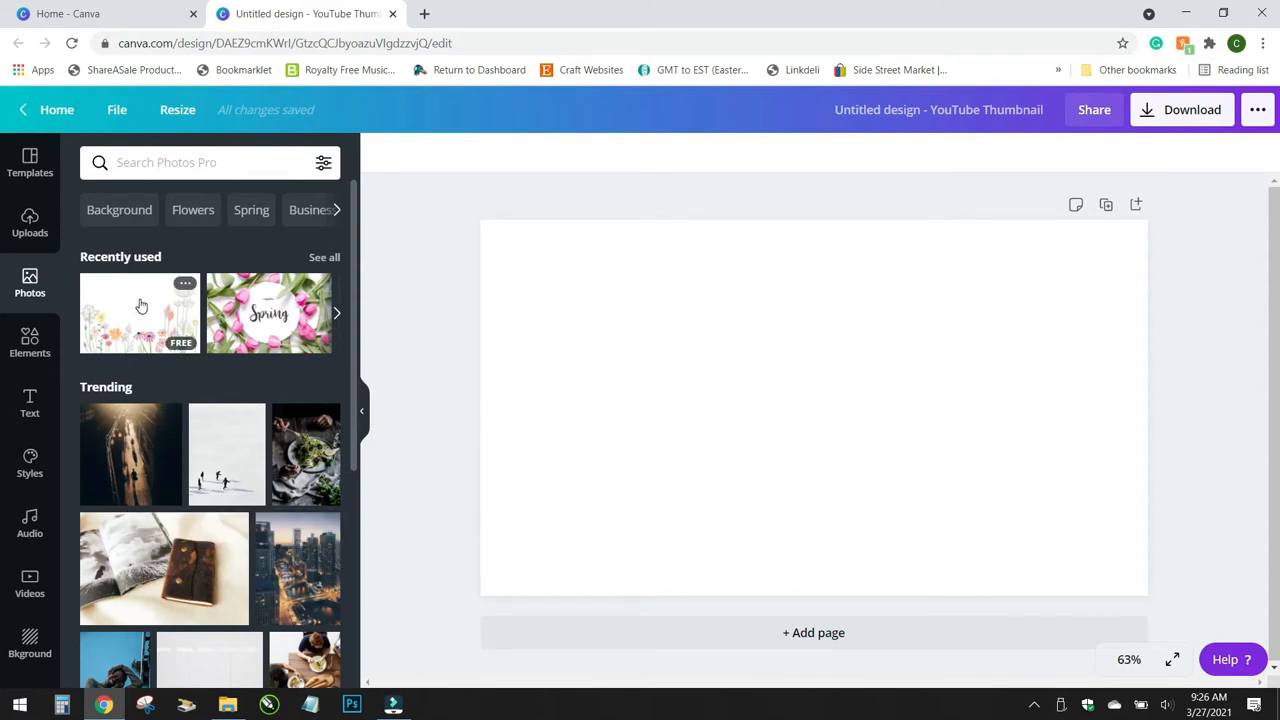
pyautogui.click(182, 166)
pyautogui.write('flea market')
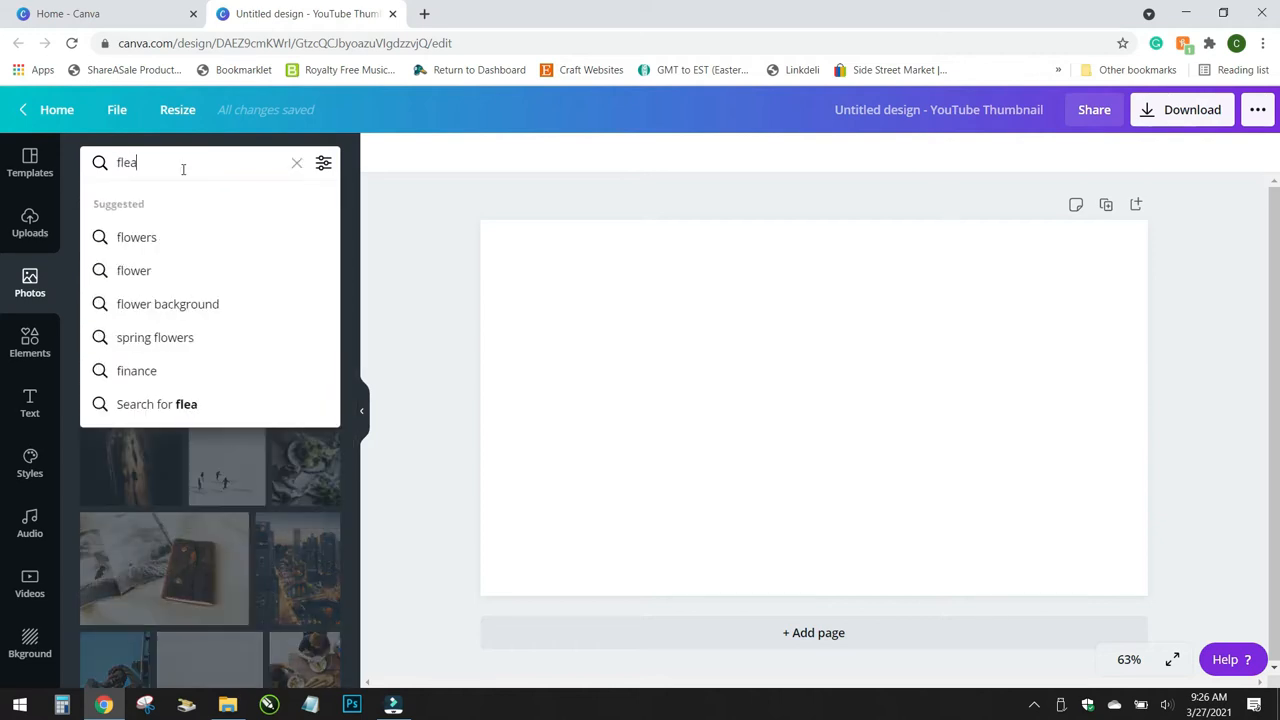
pyautogui.press('Return')
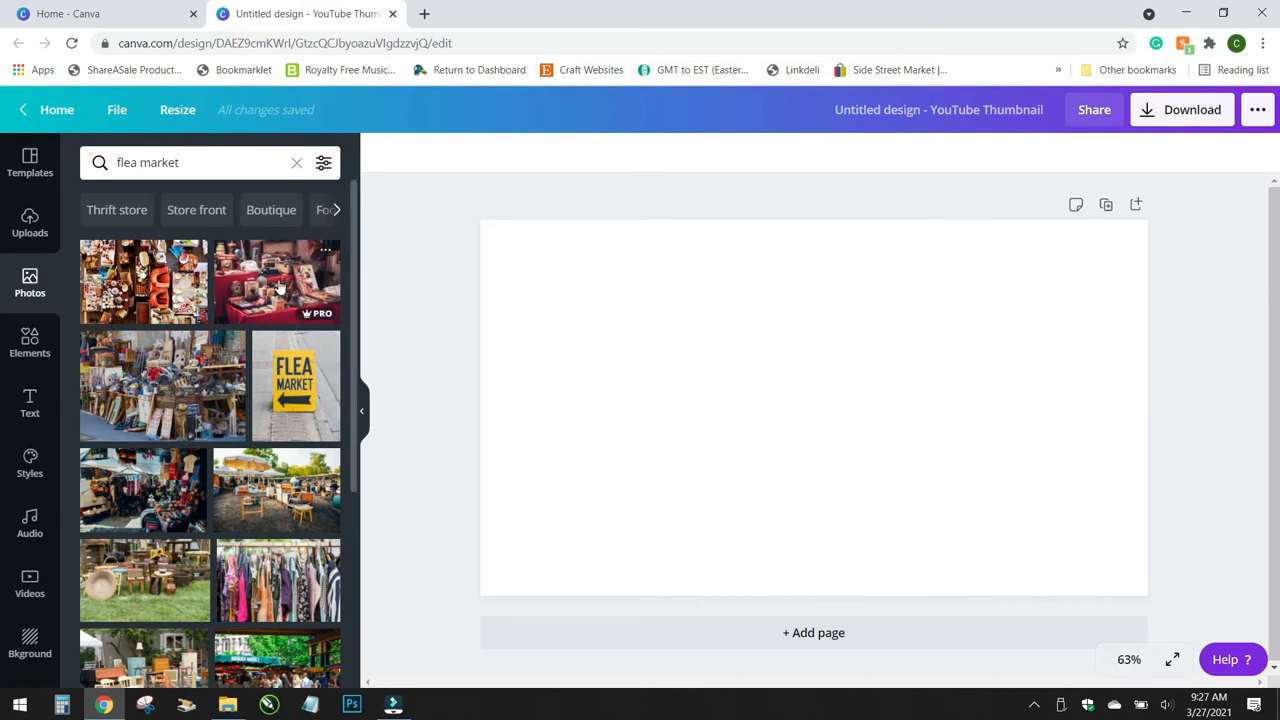
pyautogui.scroll(-3, 190, 458)
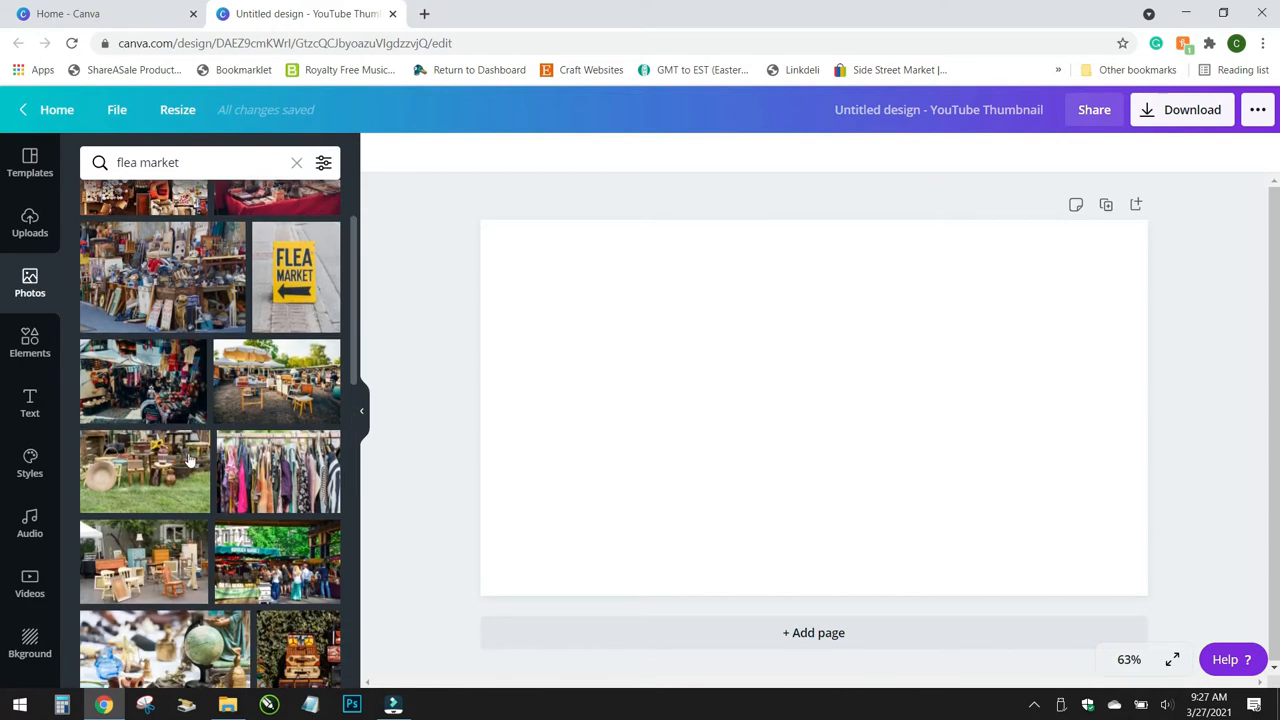
pyautogui.scroll(-1, 190, 458)
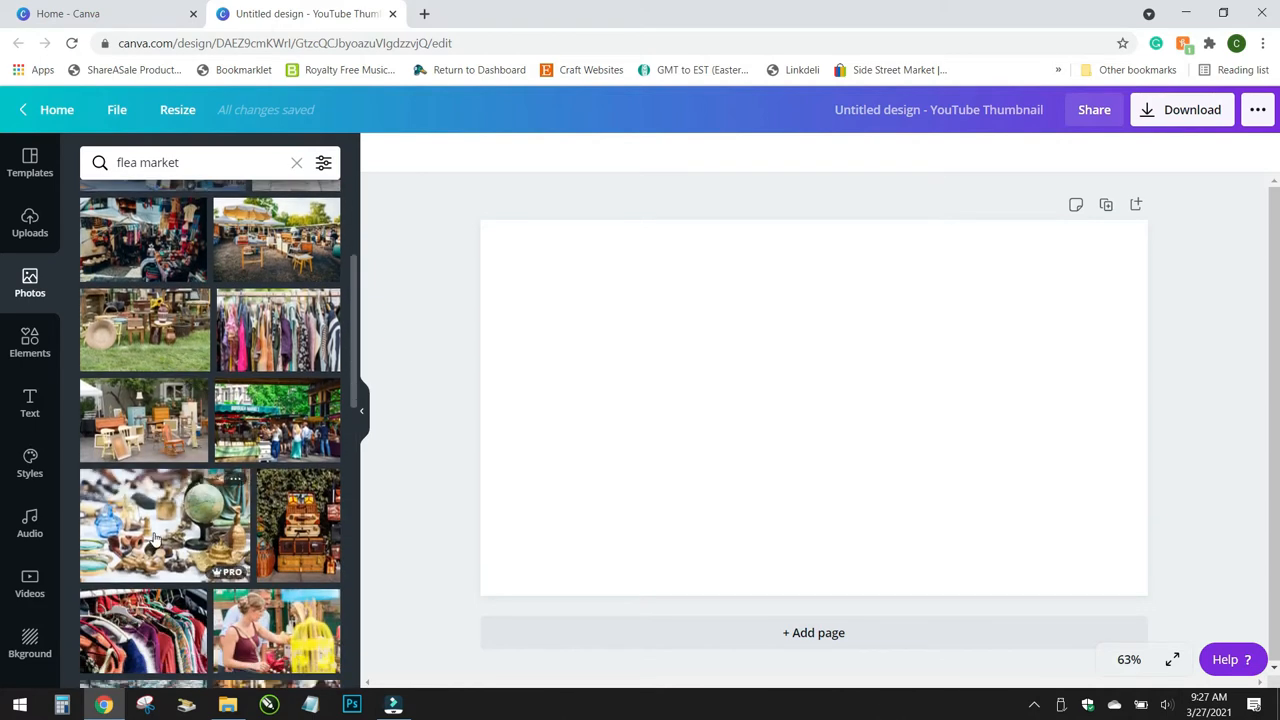
pyautogui.click(155, 540)
# Align the flea market photo with the page's upper-left corner and enlarge it to fill the whole thumbnail.
pyautogui.moveTo(786, 423); pyautogui.dragTo(680, 385)
pyautogui.moveTo(970, 531); pyautogui.dragTo(1058, 588)
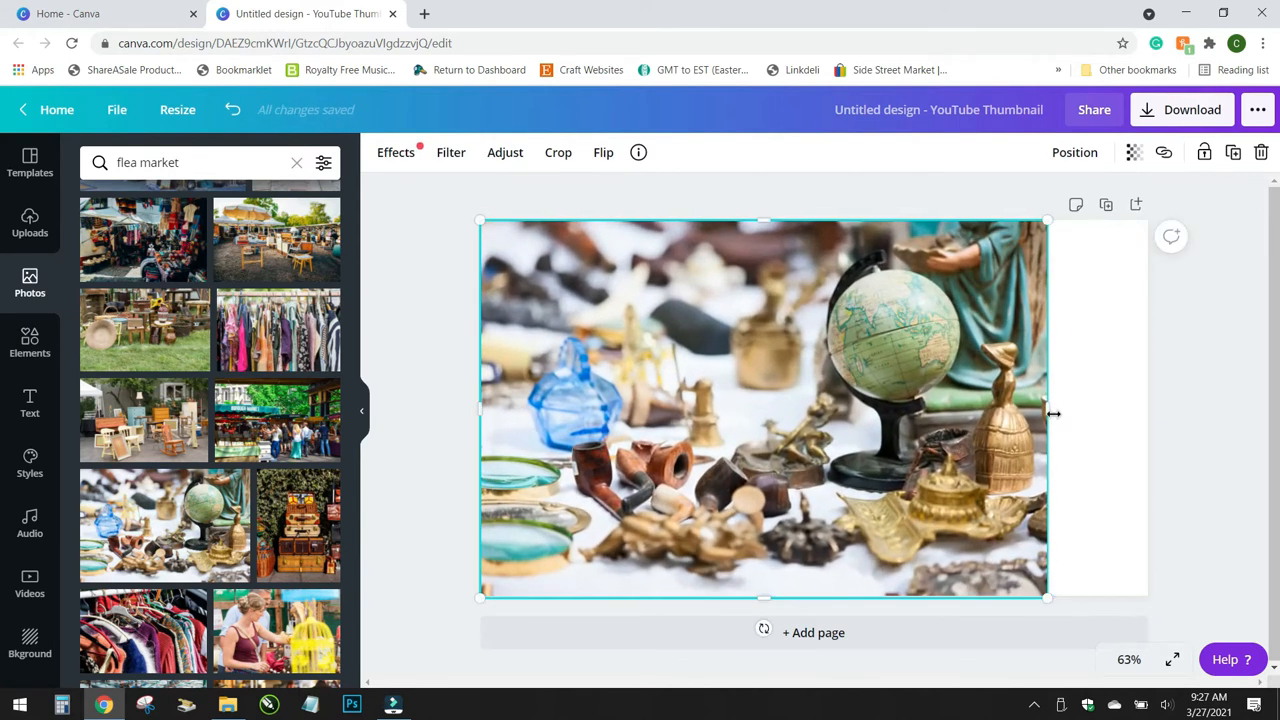
pyautogui.moveTo(1069, 413); pyautogui.dragTo(1152, 414)
pyautogui.click(1193, 378)
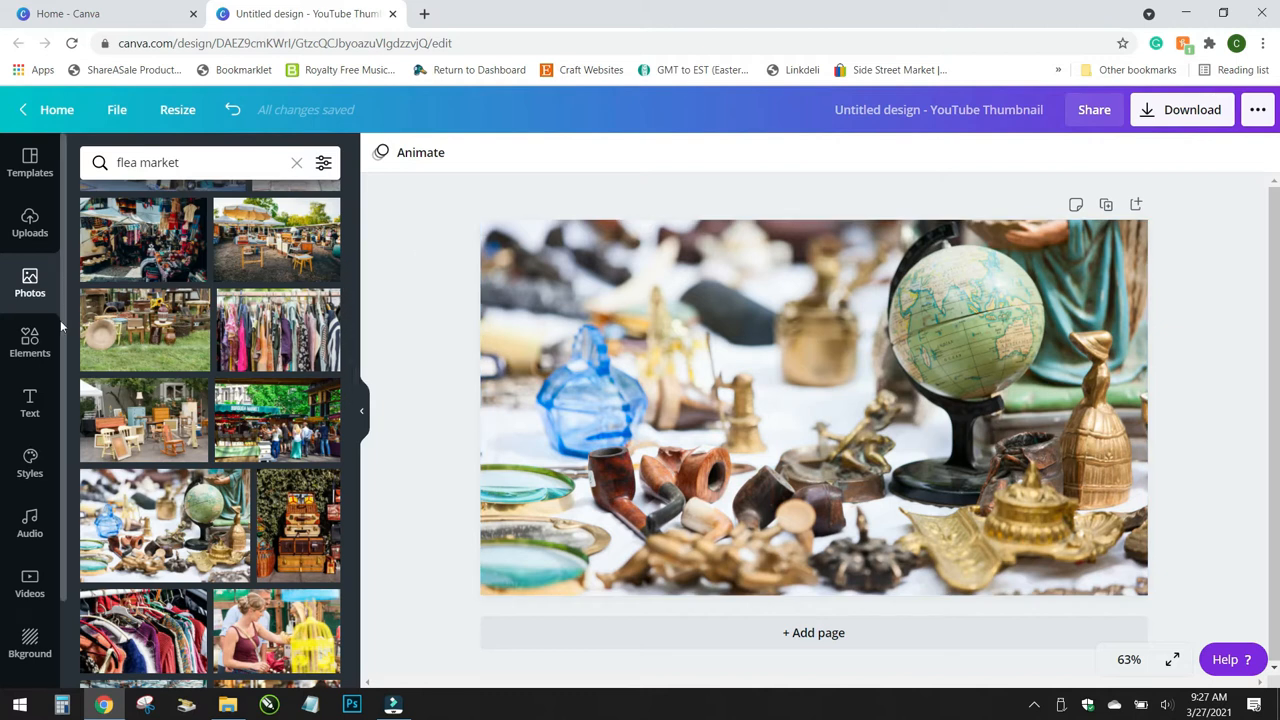
# Add the blue-green brush stroke from the Gradients elements to the thumbnail.
pyautogui.click(35, 340)
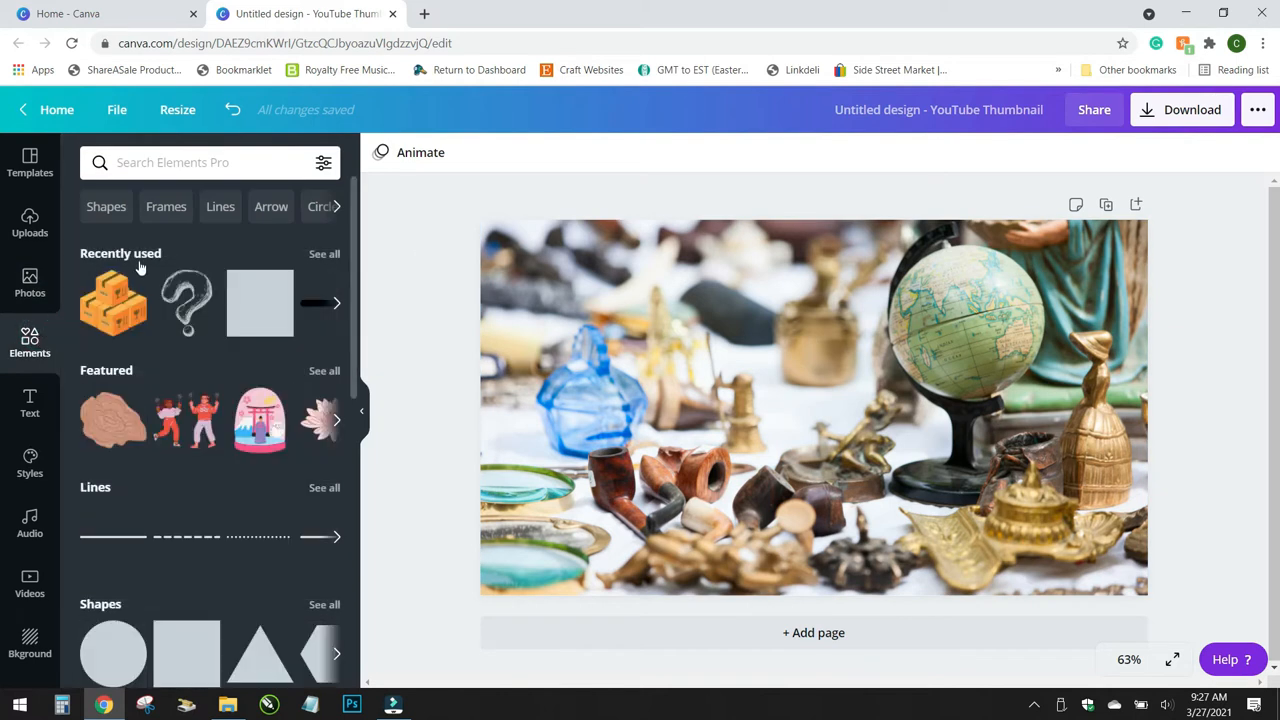
pyautogui.scroll(-3, 194, 442)
pyautogui.scroll(-3, 194, 442)
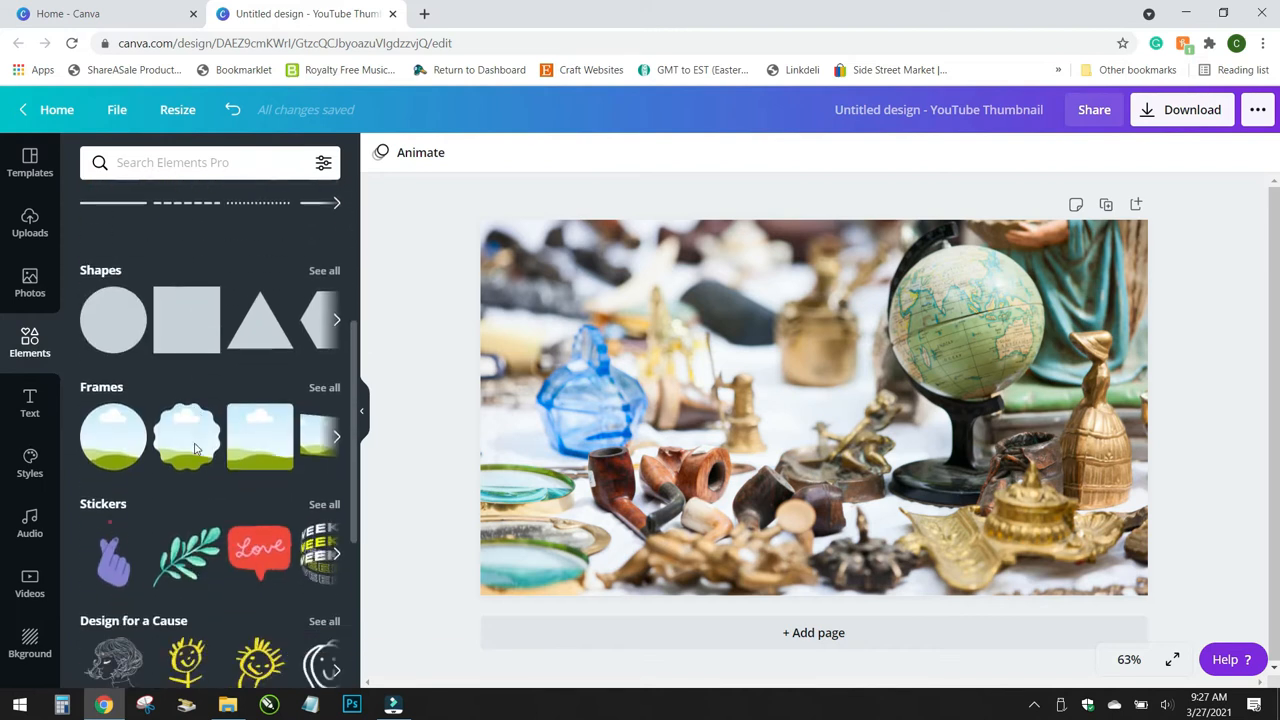
pyautogui.scroll(-1, 198, 419)
pyautogui.scroll(-3, 198, 425)
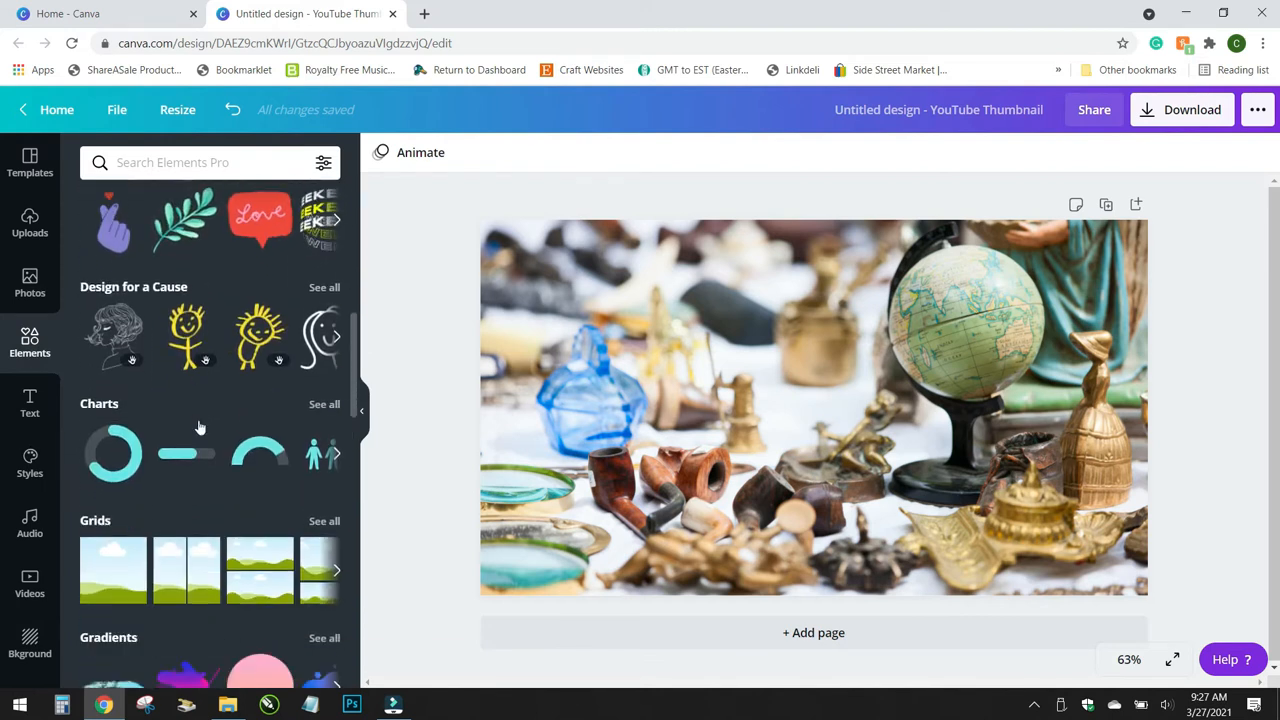
pyautogui.scroll(-3, 196, 425)
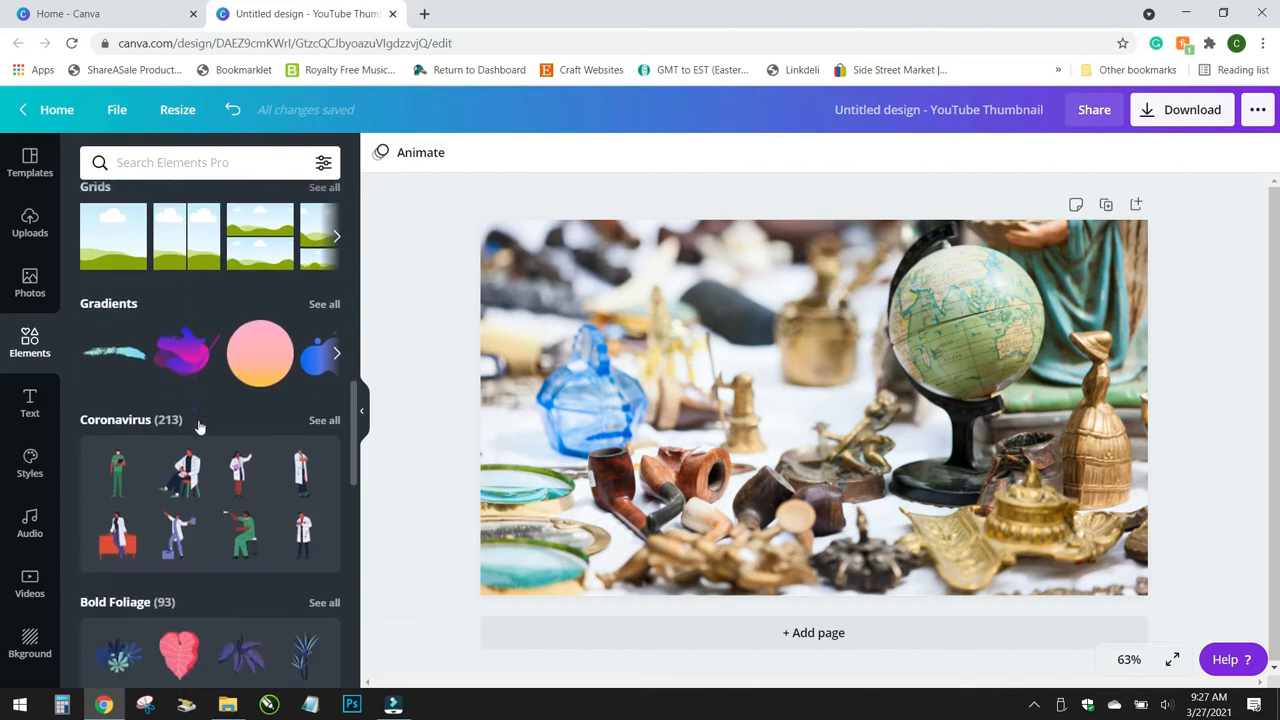
pyautogui.click(135, 365)
# Enlarge the brush stroke to about 1,198 × 246 and place it across the middle of the photo.
pyautogui.moveTo(806, 400); pyautogui.dragTo(628, 333)
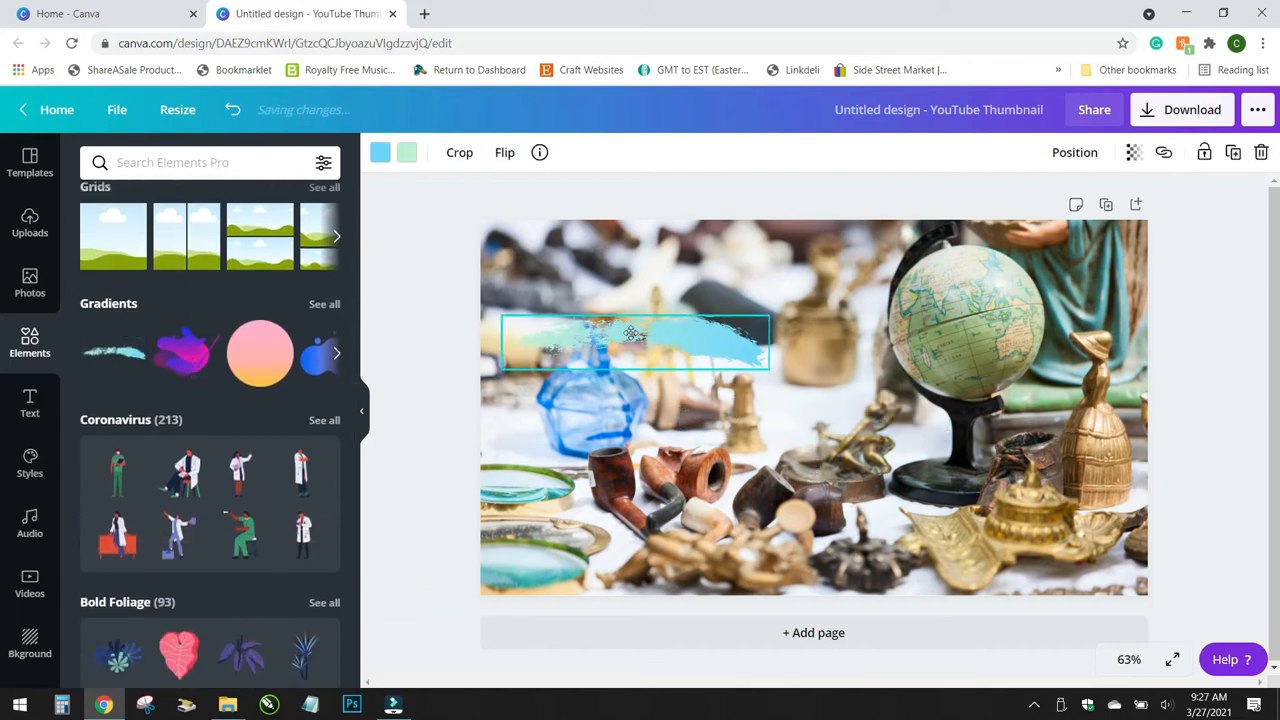
pyautogui.moveTo(770, 370); pyautogui.dragTo(1075, 463)
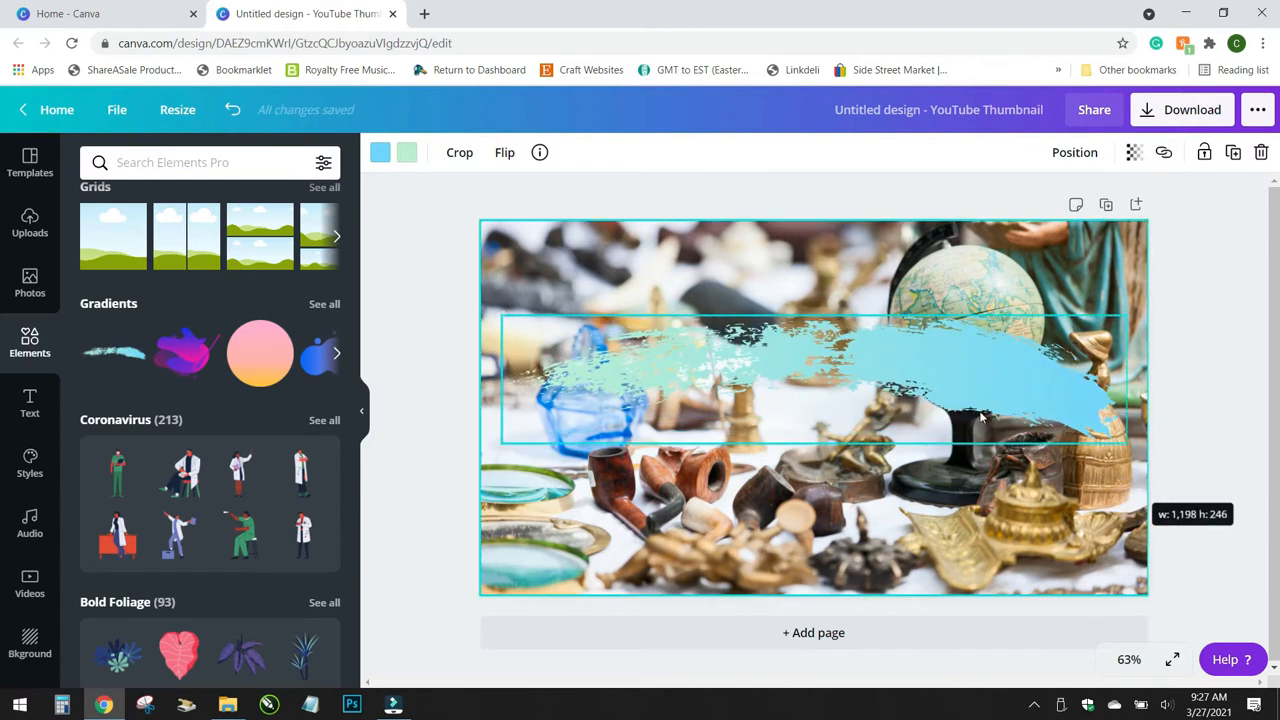
pyautogui.moveTo(953, 384); pyautogui.dragTo(943, 420)
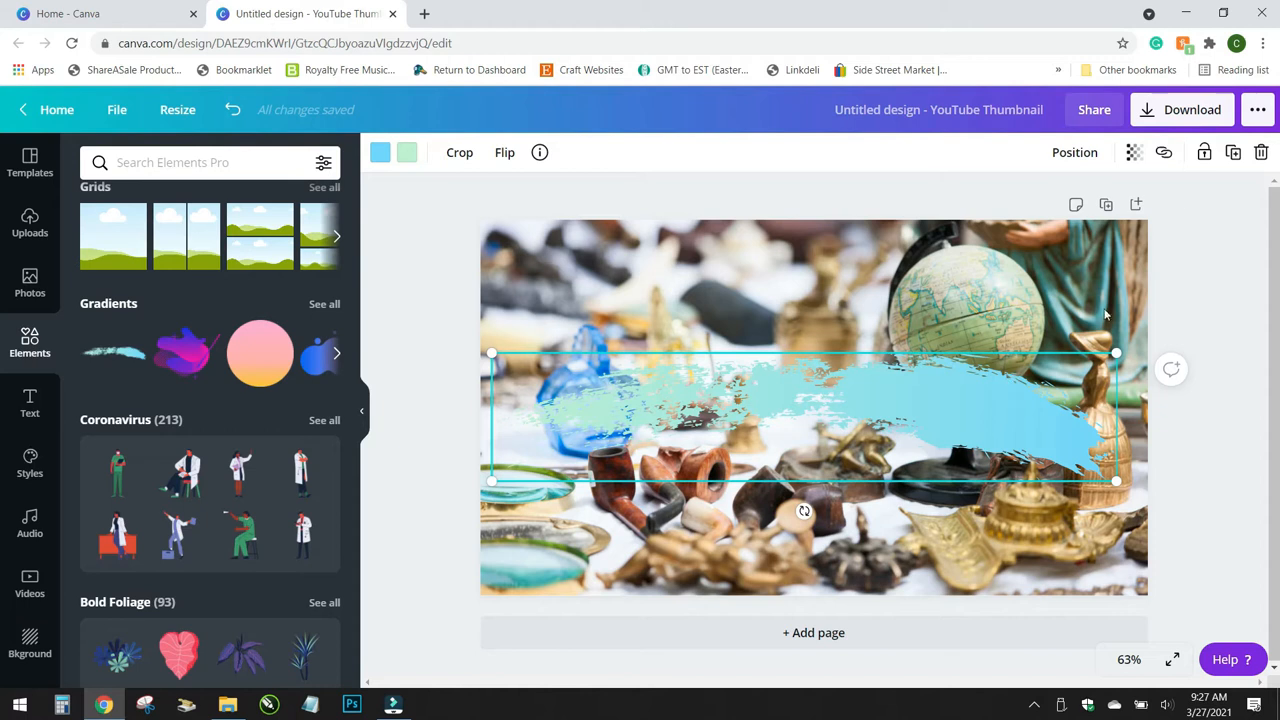
pyautogui.click(1234, 153)
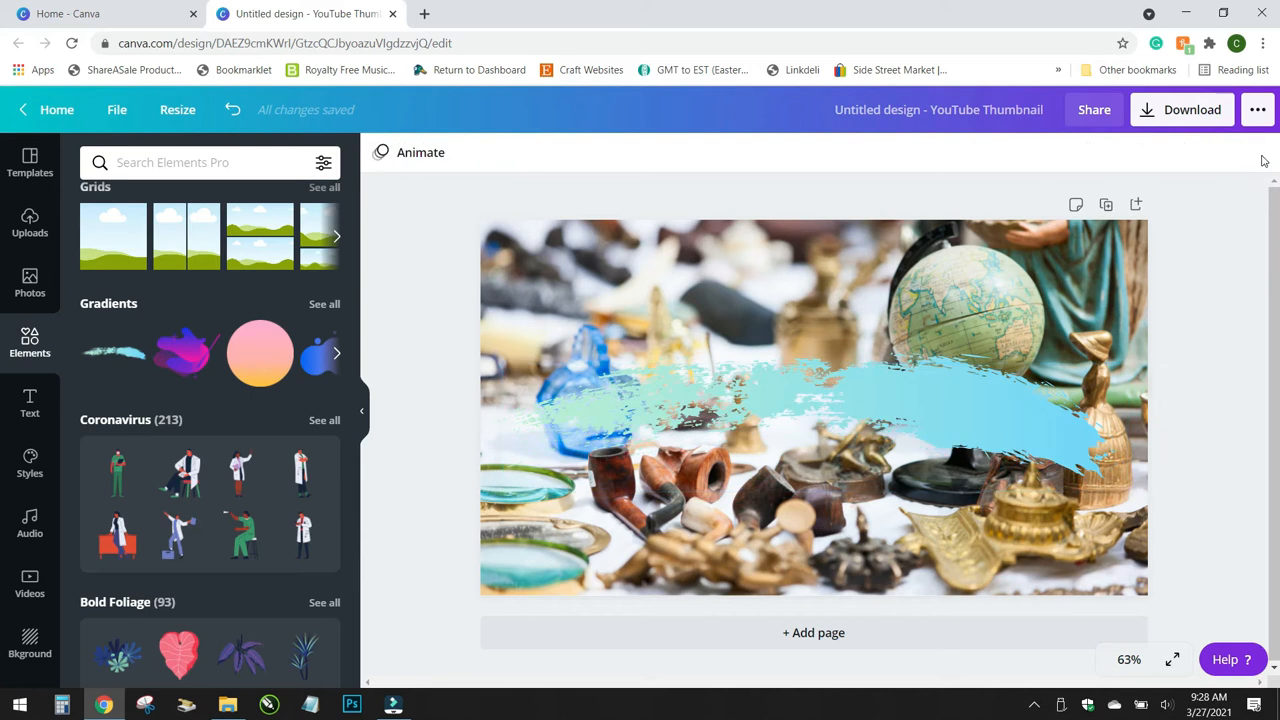
# Delete the blue-green brush stroke from the thumbnail.
pyautogui.click(975, 424)
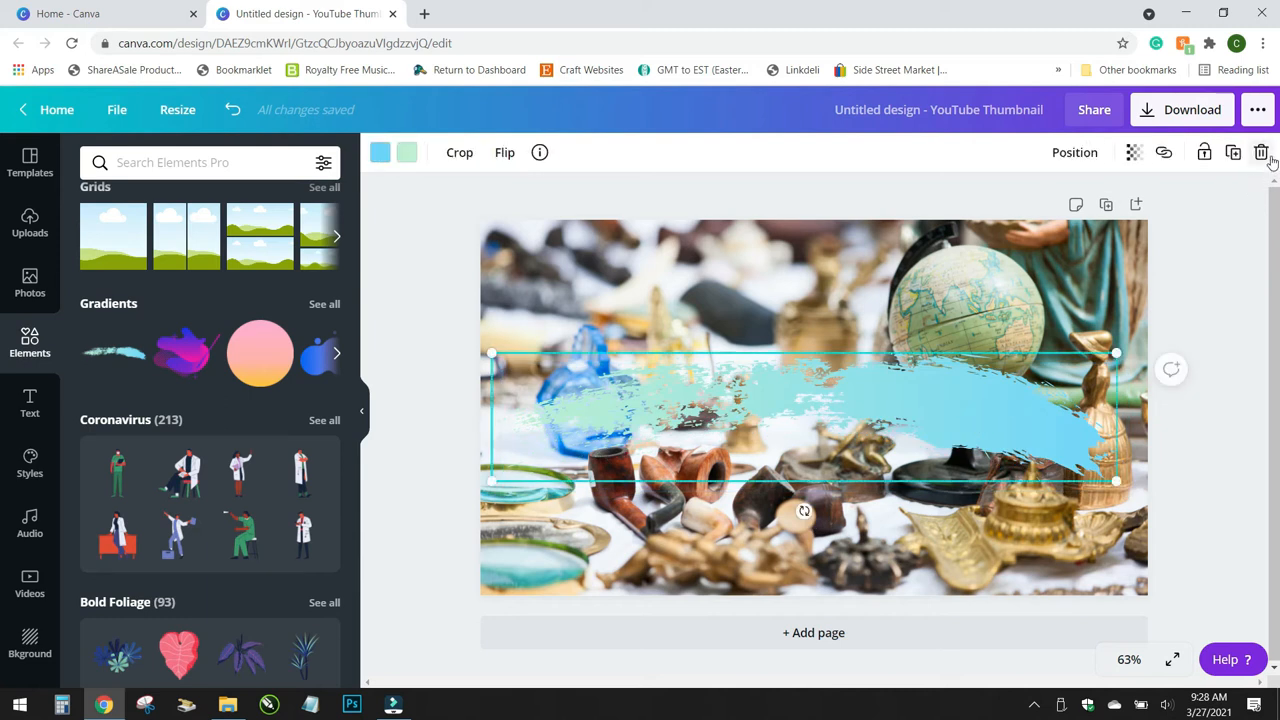
pyautogui.press('Delete')
pyautogui.click(420, 209)
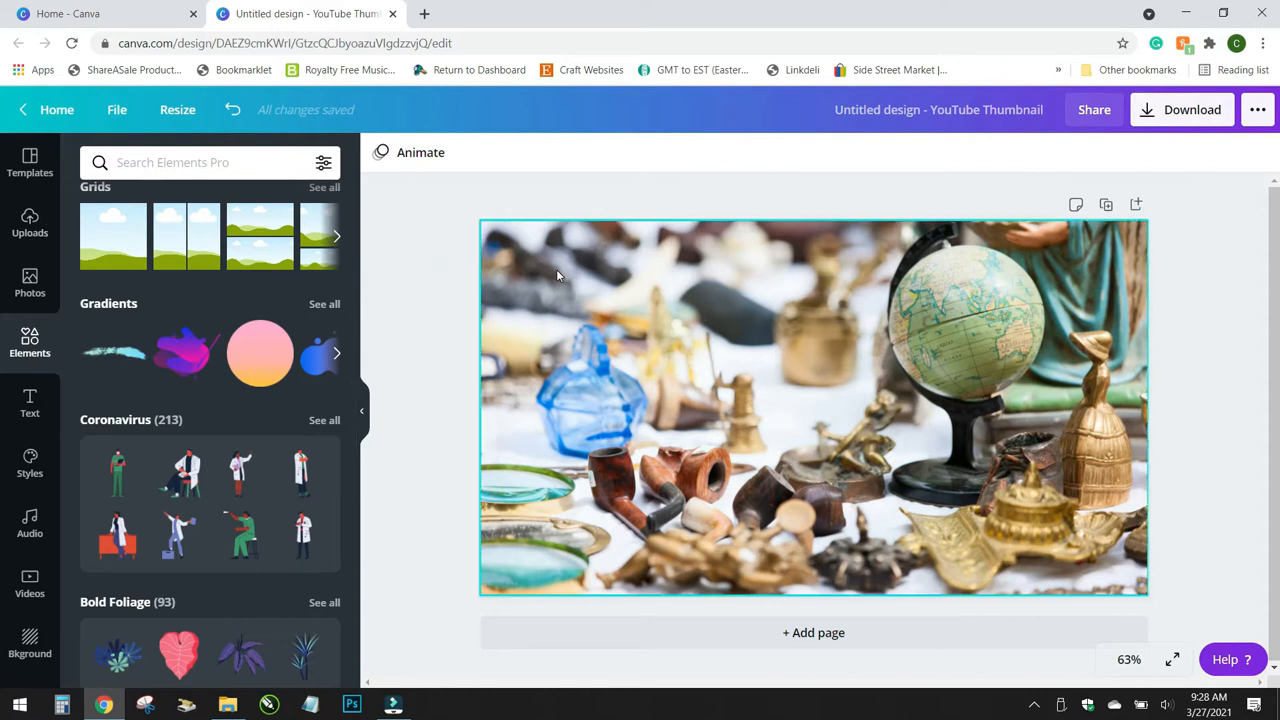
# Add a heading to the thumbnail and set its text to "Shop with me".
pyautogui.click(31, 405)
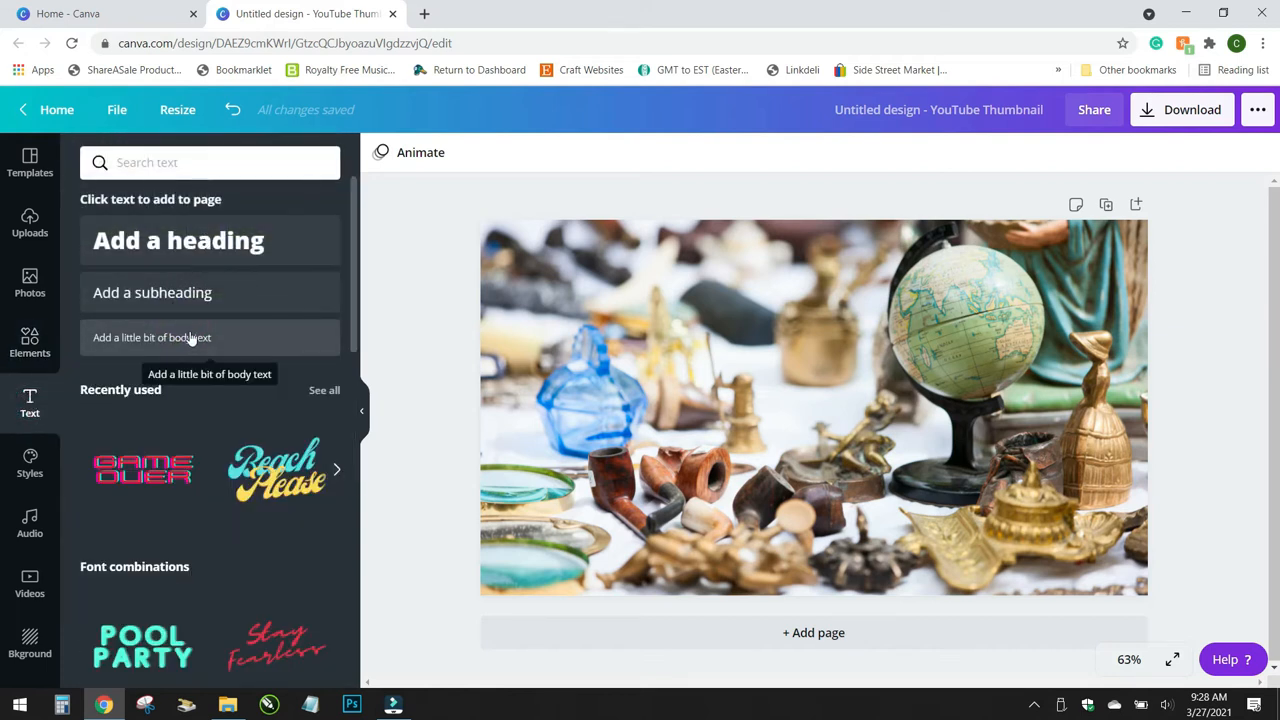
pyautogui.click(232, 246)
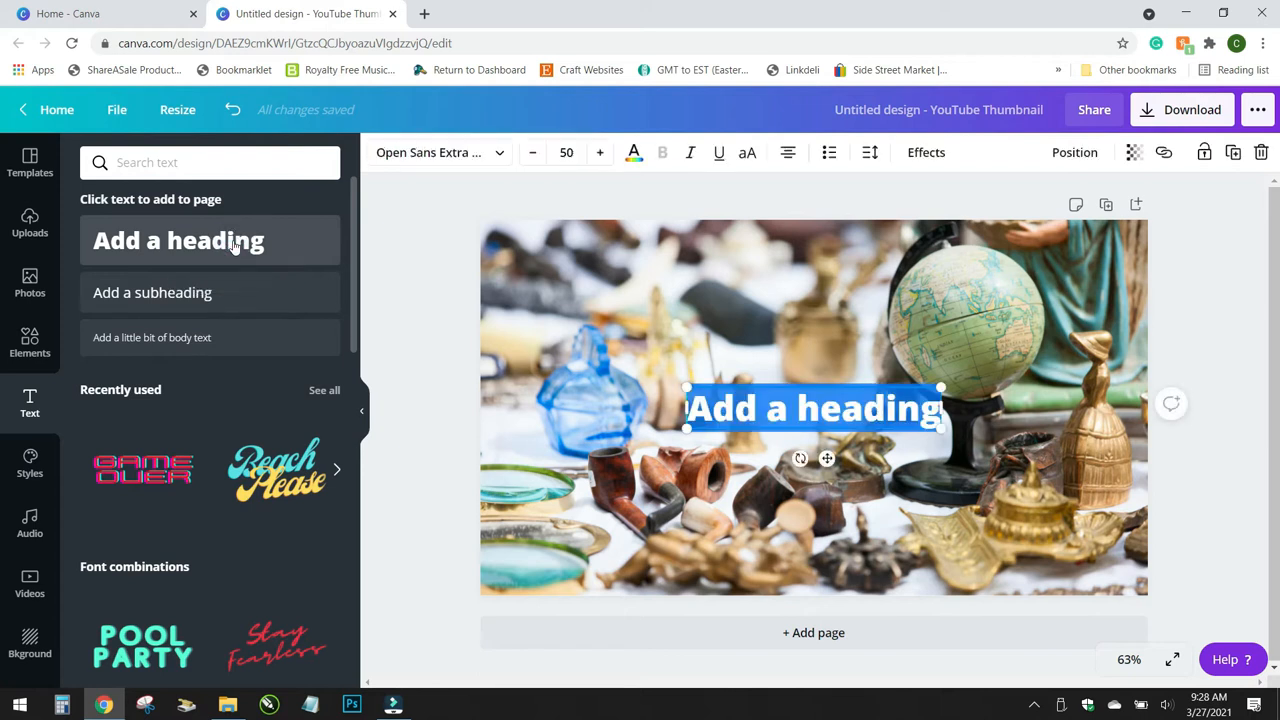
pyautogui.scroll(-2, 195, 463)
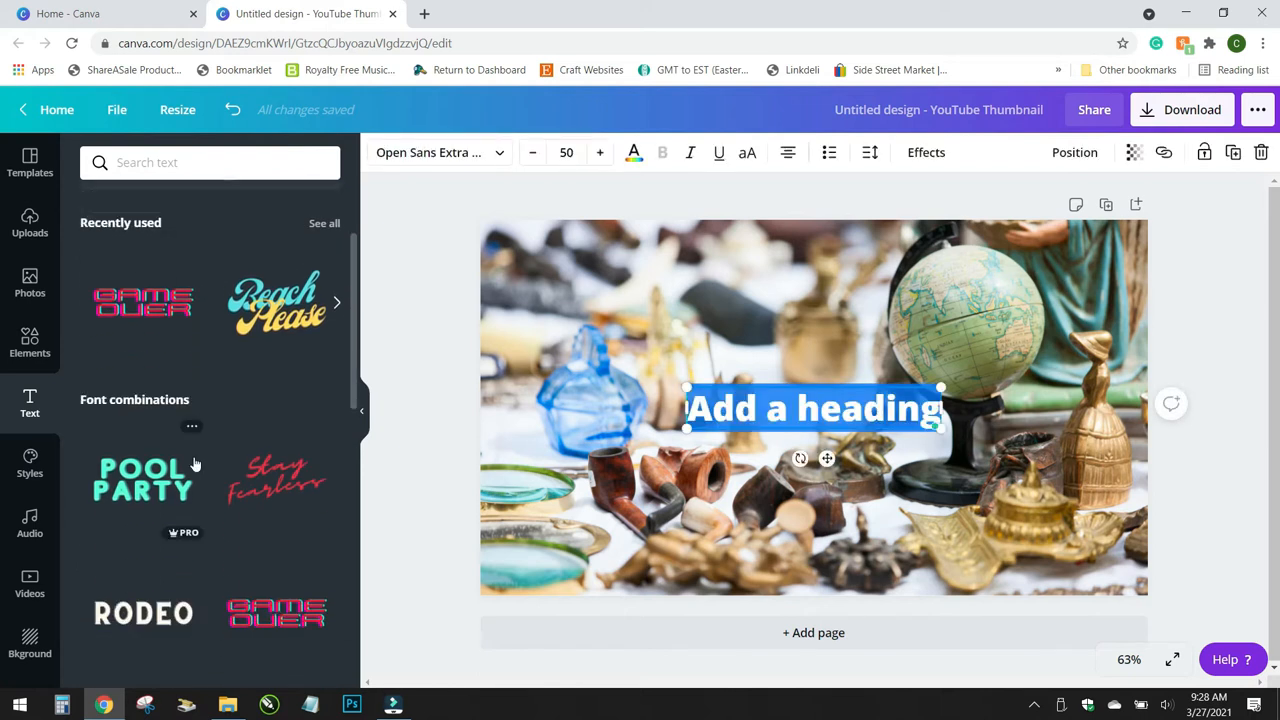
pyautogui.scroll(-4, 195, 463)
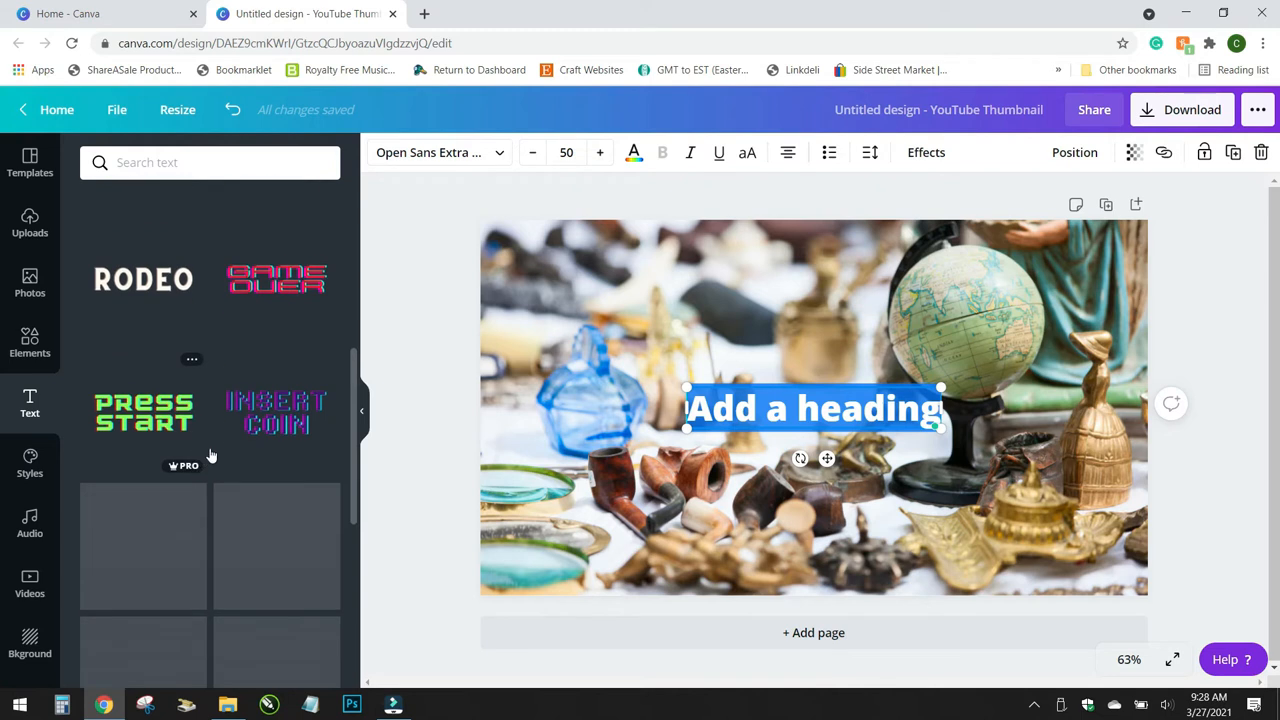
pyautogui.scroll(-2, 268, 437)
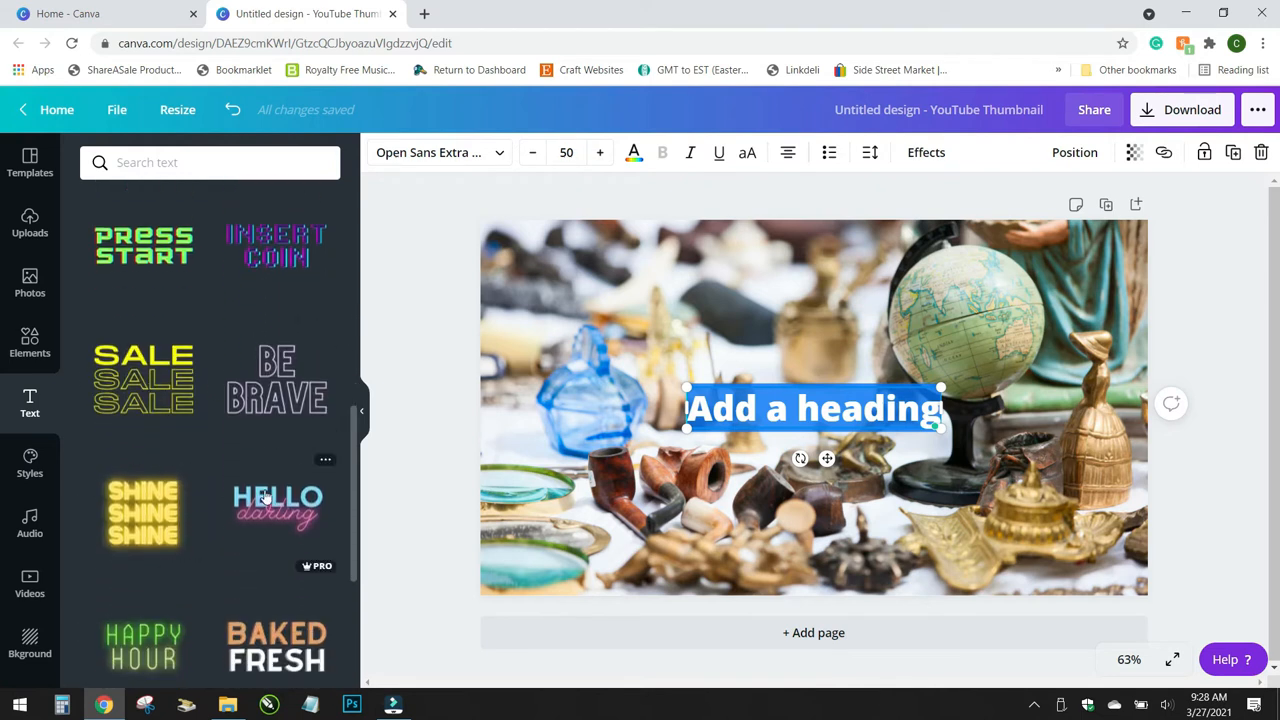
pyautogui.scroll(-2, 205, 495)
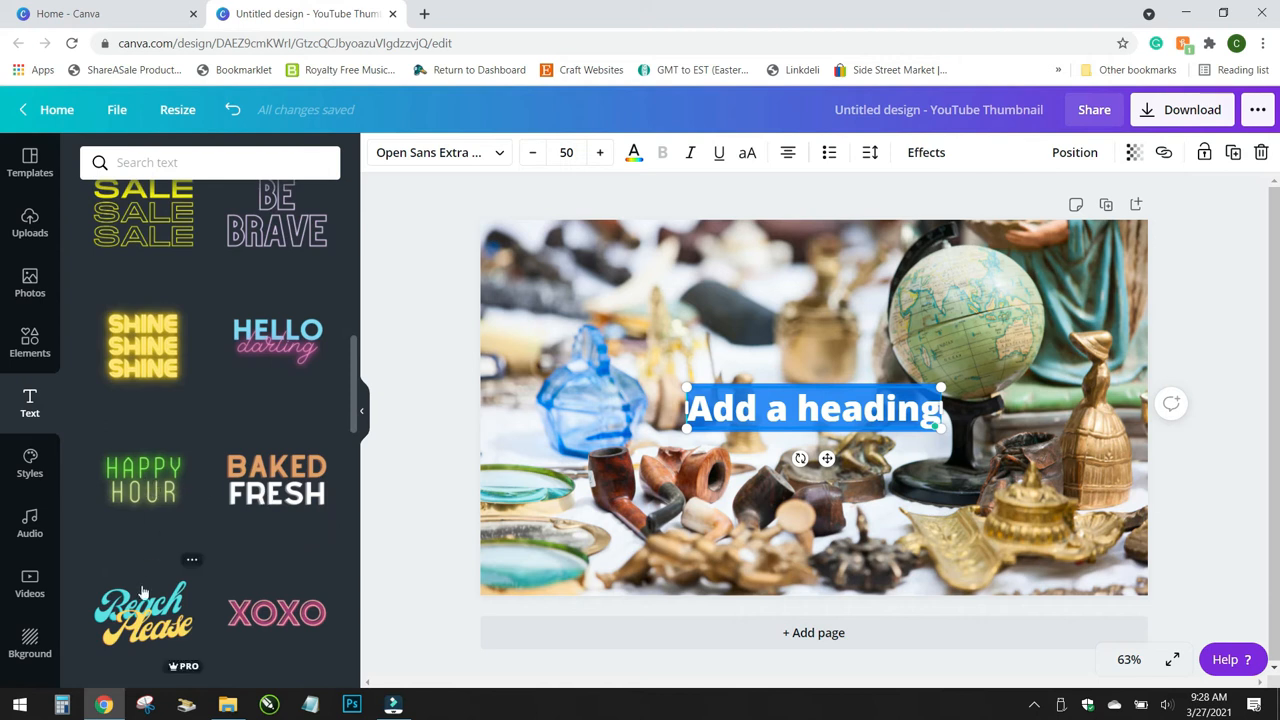
pyautogui.scroll(4, 268, 570)
pyautogui.scroll(3, 245, 545)
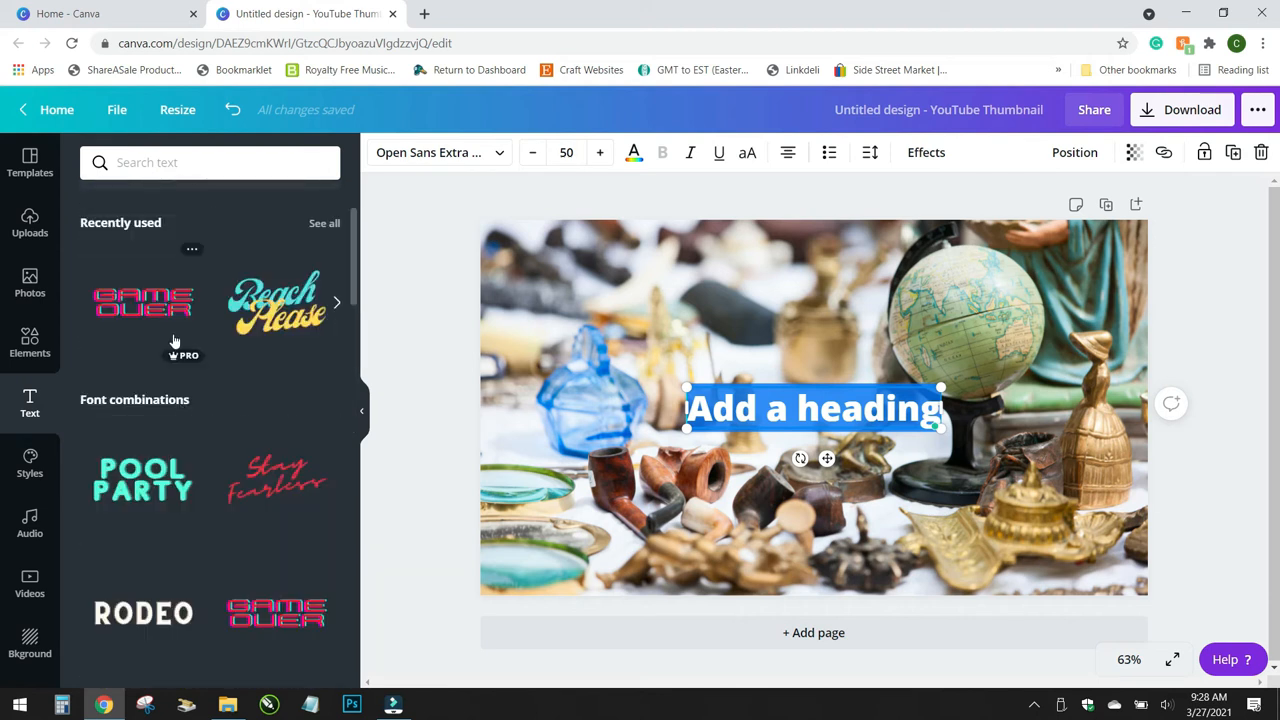
pyautogui.scroll(2, 157, 297)
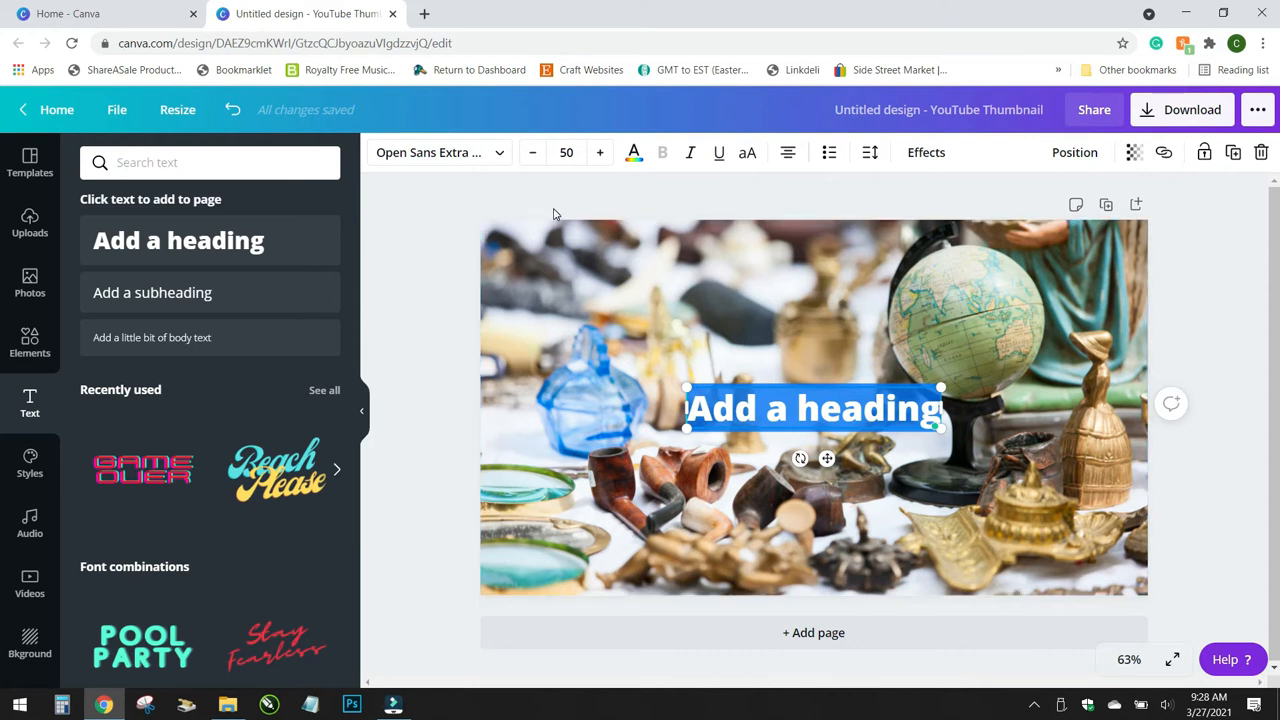
pyautogui.write('Shop with me')
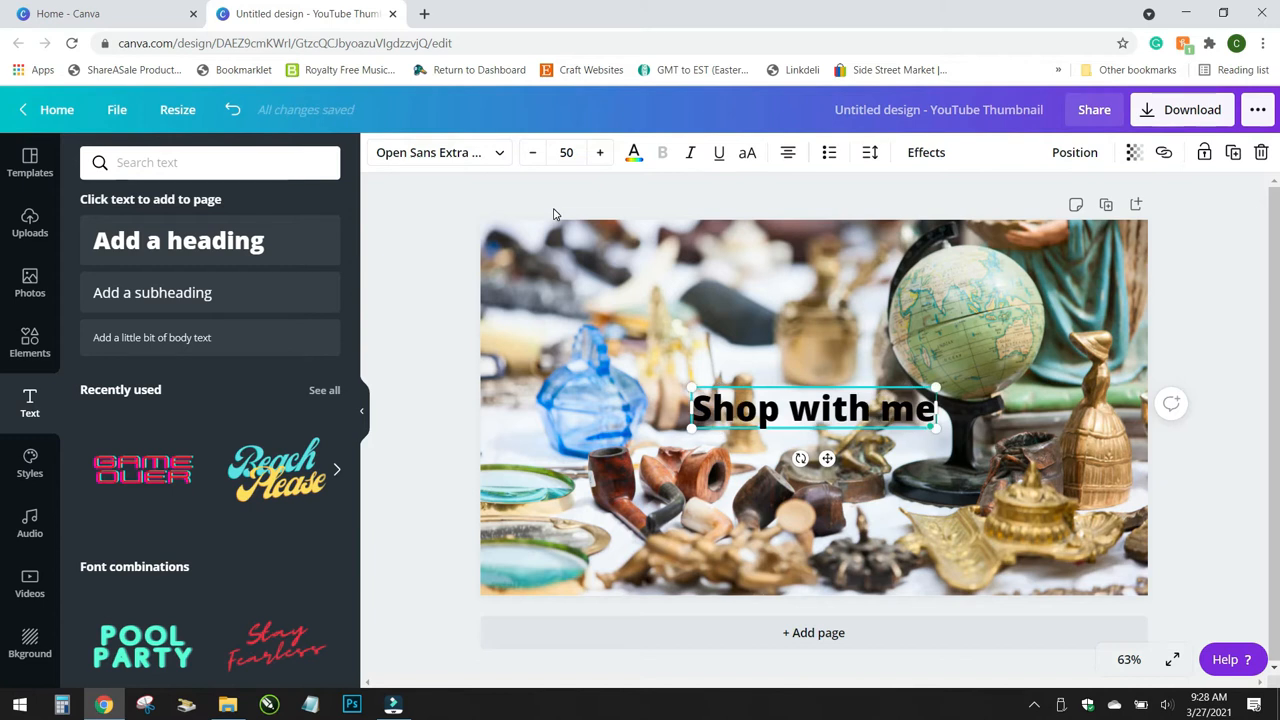
# Add the second line "at the flea market!" to the heading and place it over the upper-left area of the photo.
pyautogui.press('Return')
pyautogui.write('at the fl')
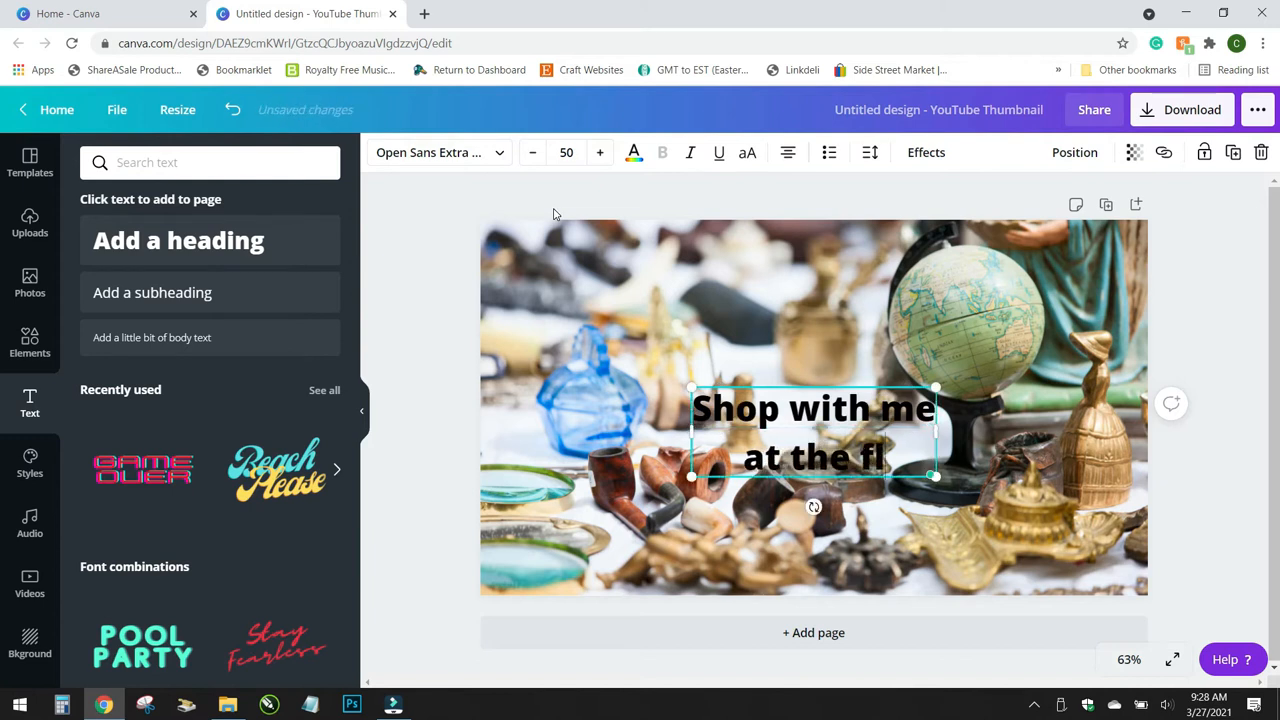
pyautogui.write('ea market!')
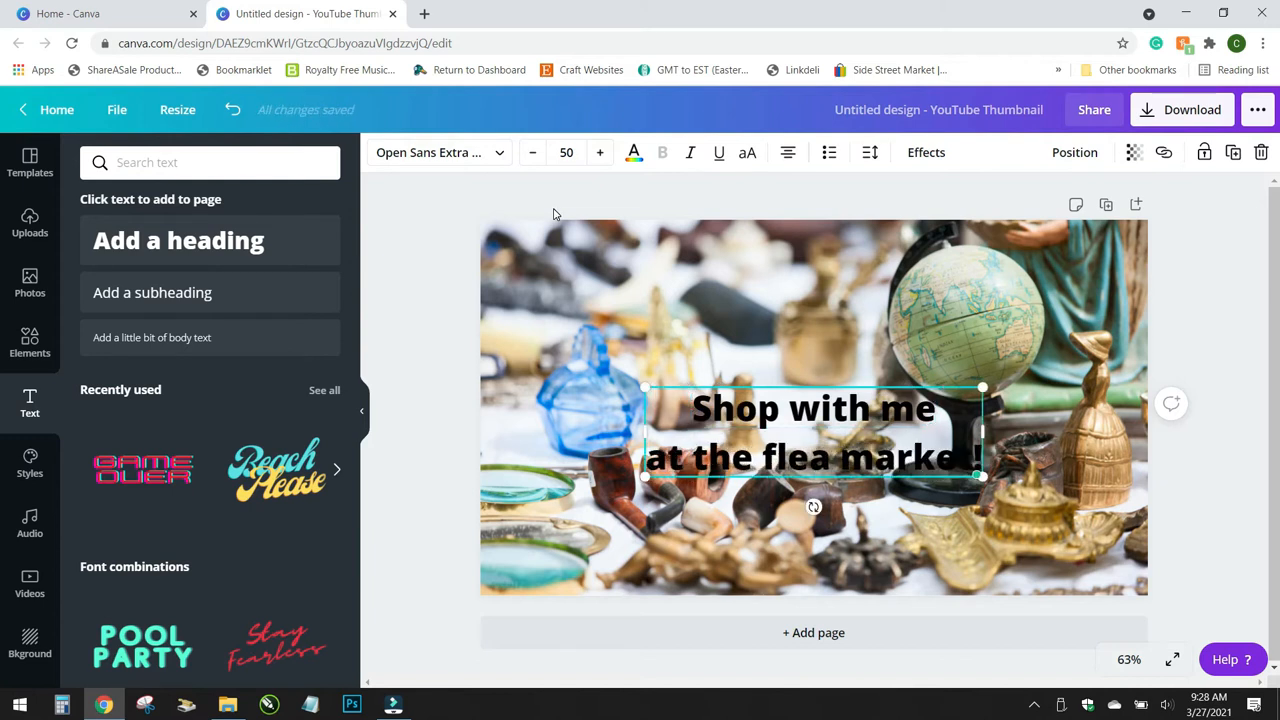
pyautogui.moveTo(848, 380); pyautogui.dragTo(721, 240)
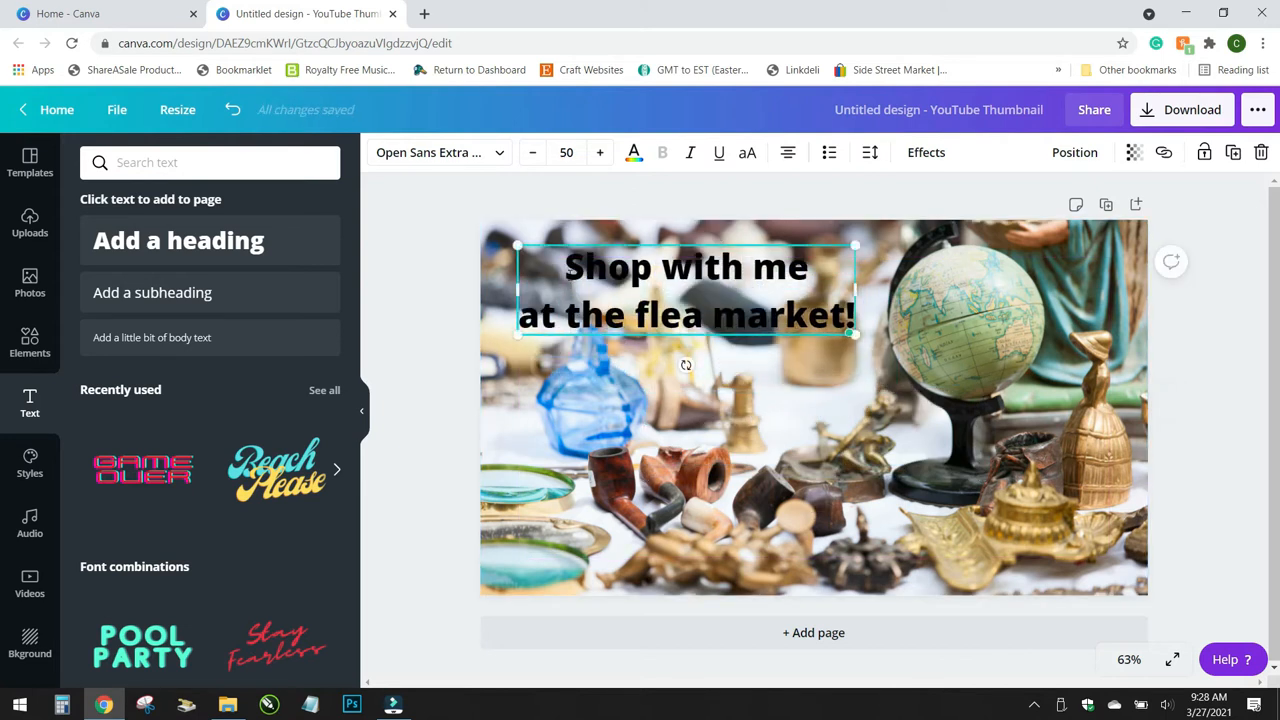
# Change the color of the entire two-line heading to white.
pyautogui.click(567, 270)
pyautogui.moveTo(567, 270); pyautogui.dragTo(848, 315)
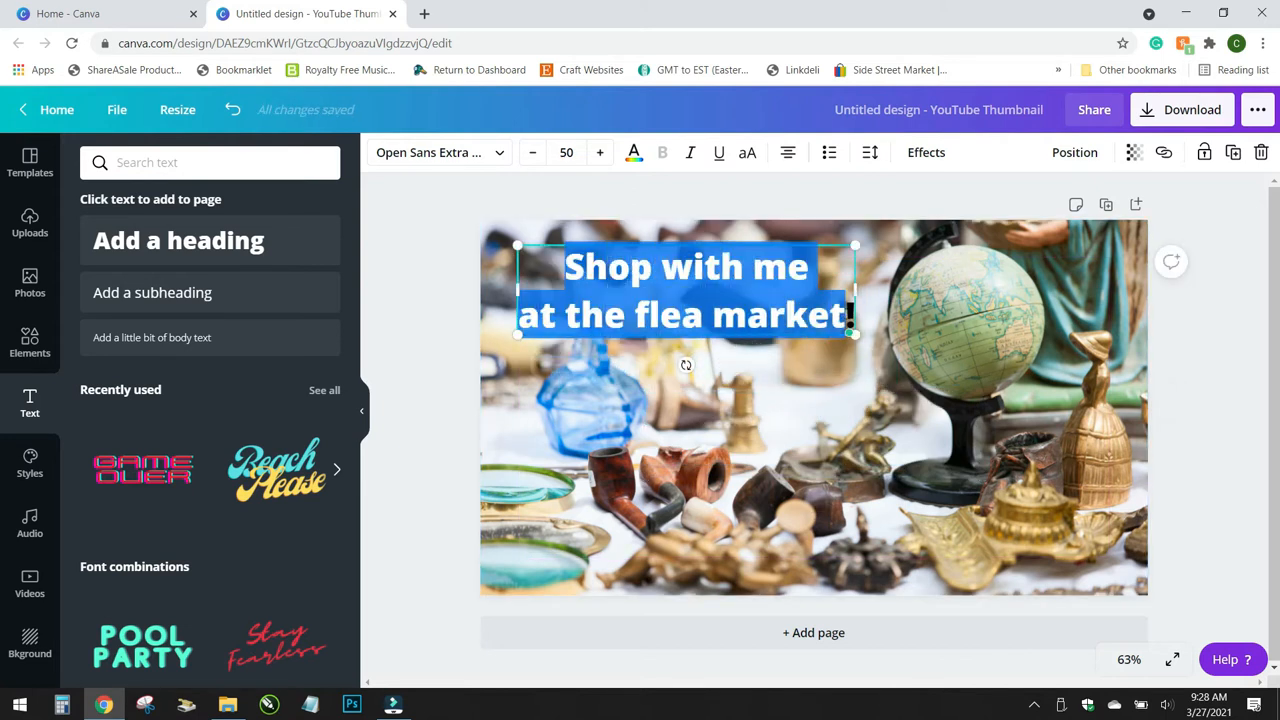
pyautogui.click(633, 153)
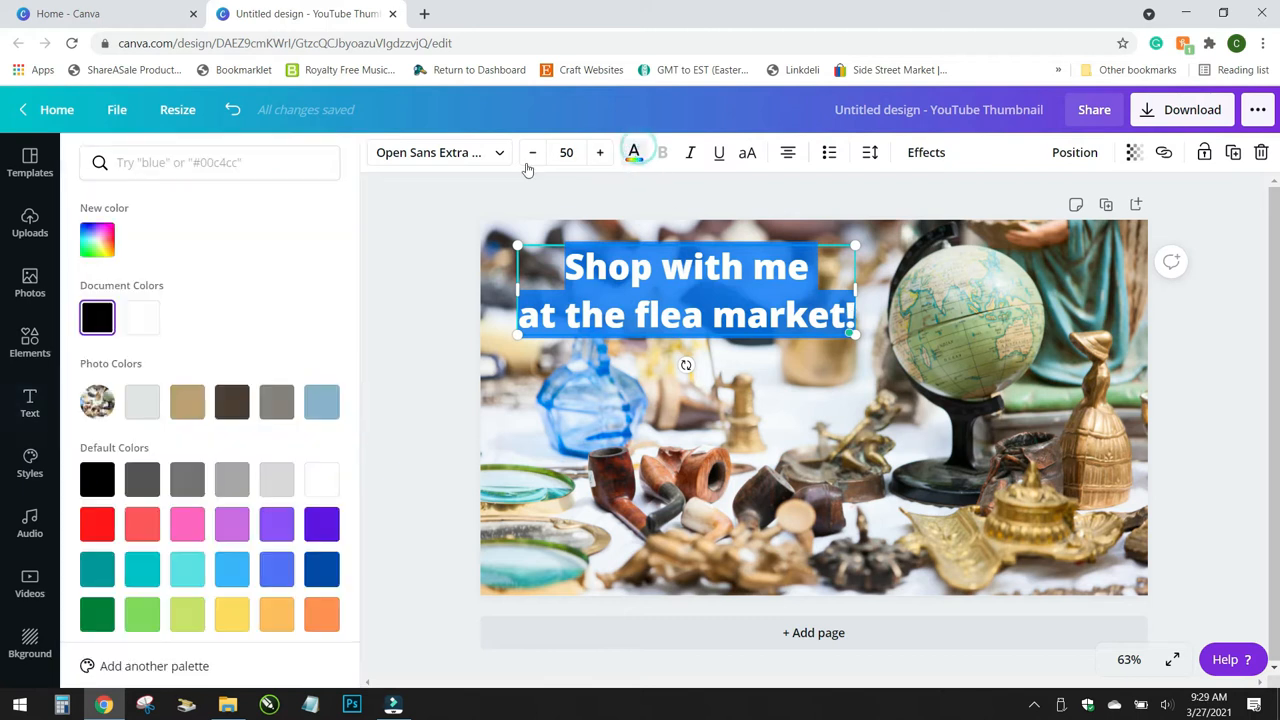
pyautogui.click(327, 486)
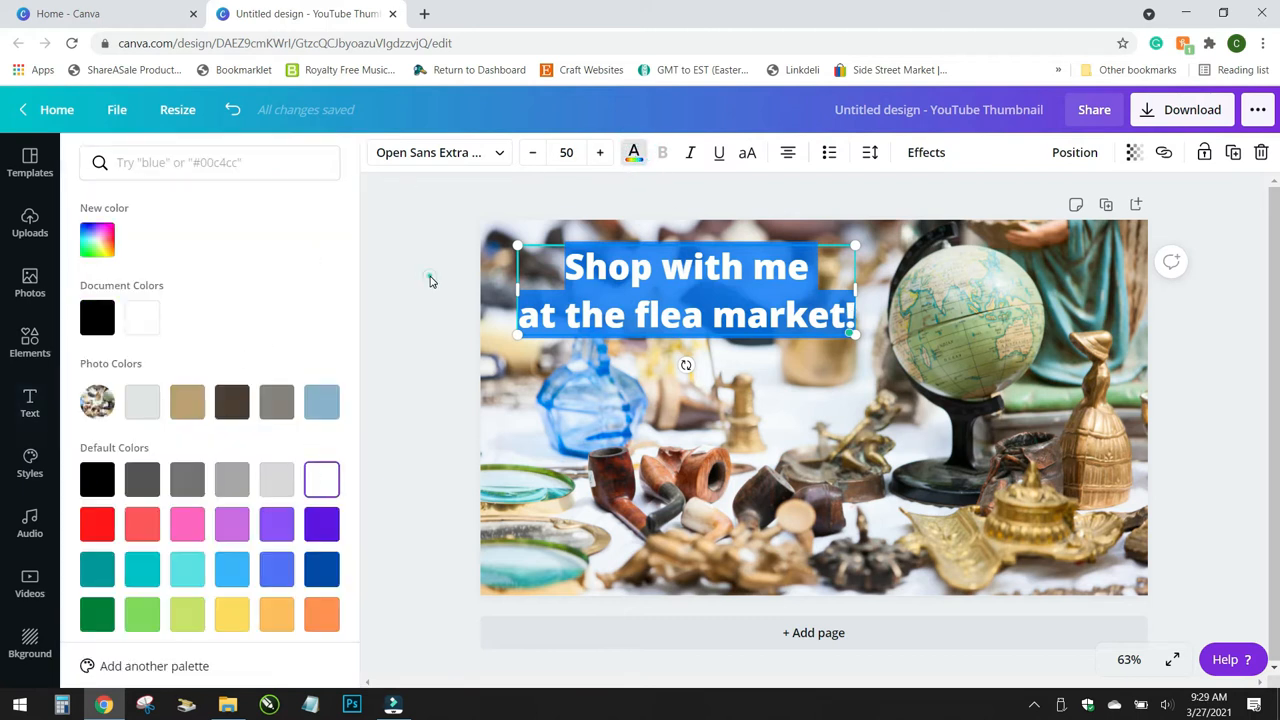
pyautogui.click(484, 203)
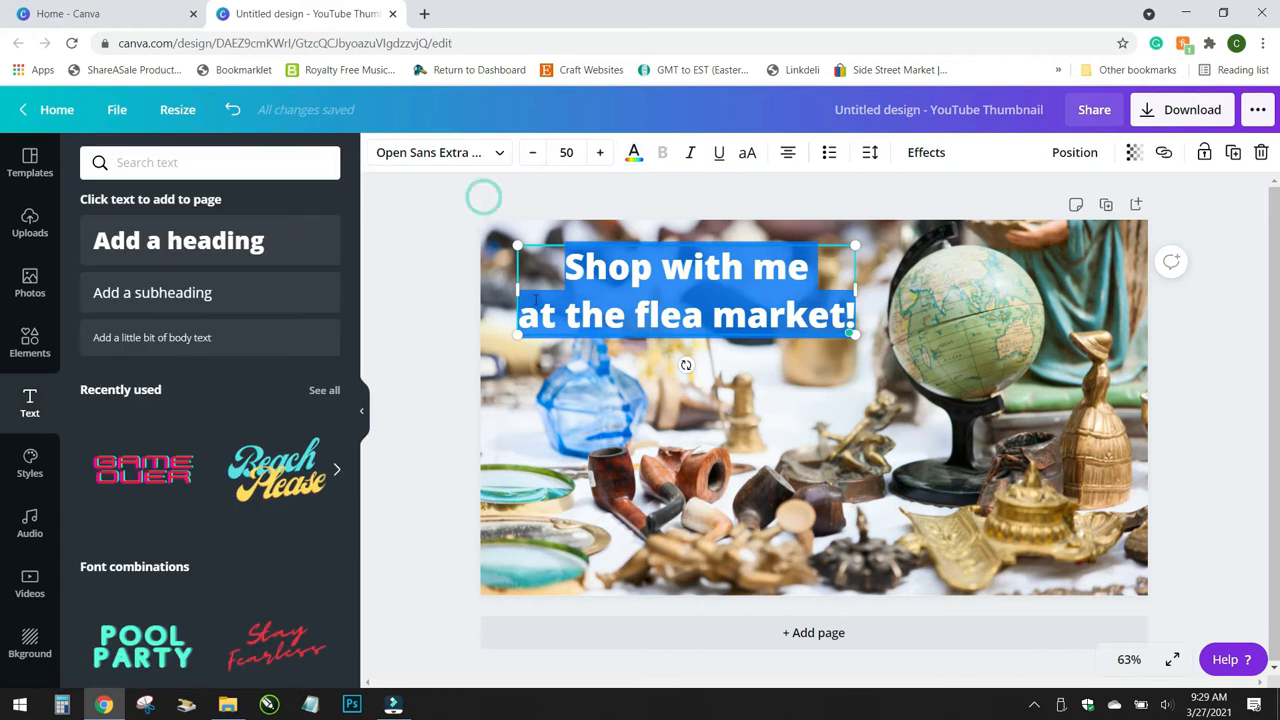
pyautogui.click(558, 372)
pyautogui.click(672, 272)
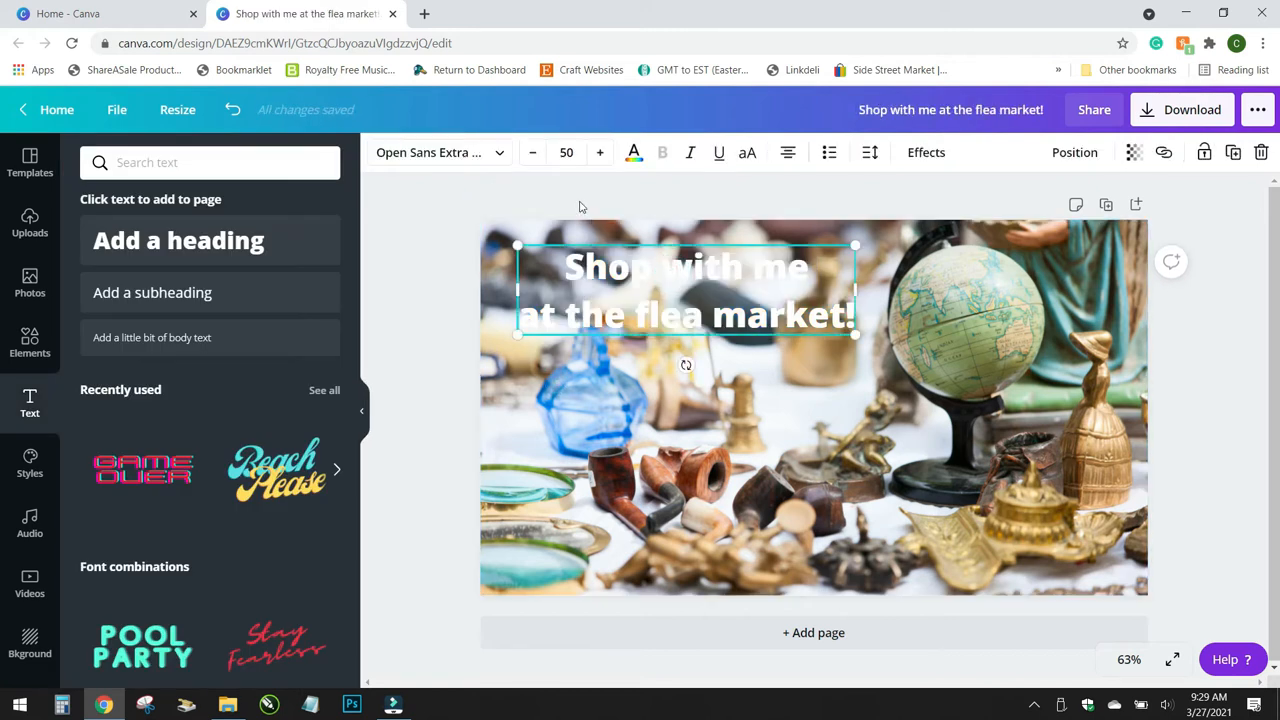
# Try pink and light turquoise as the heading's text color, and set it back to white.
pyautogui.click(635, 153)
pyautogui.click(189, 476)
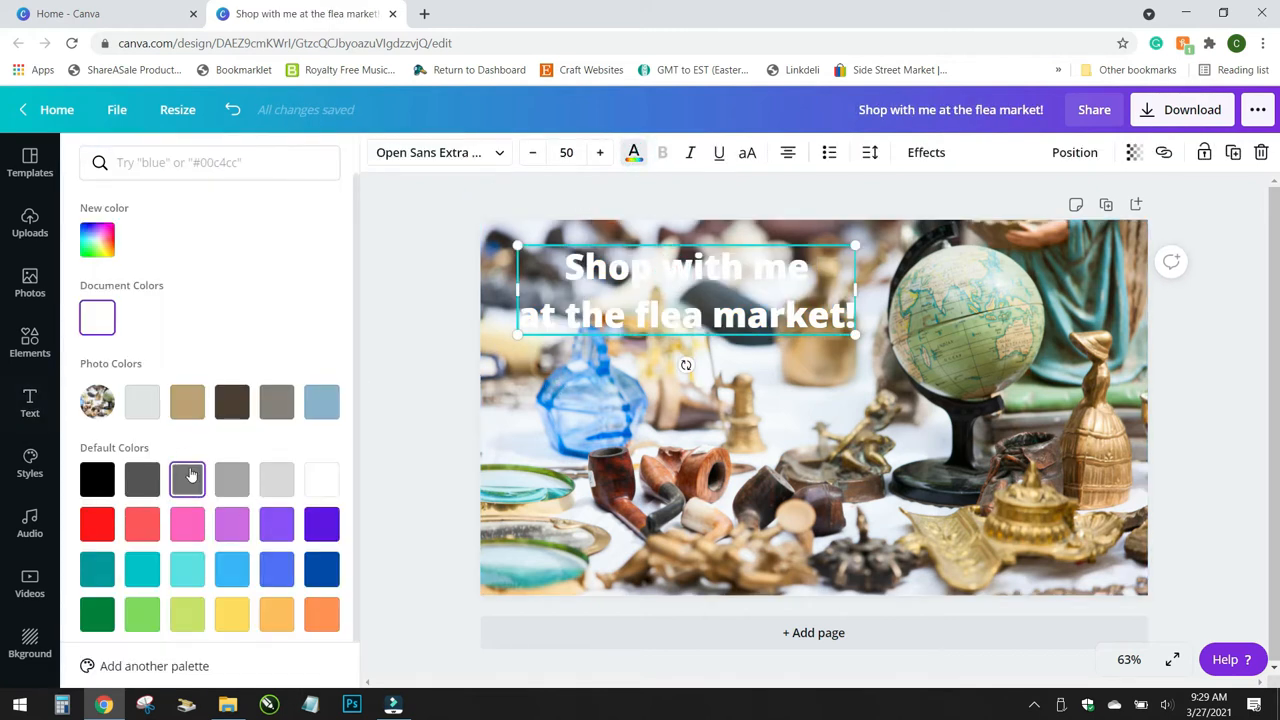
pyautogui.click(187, 523)
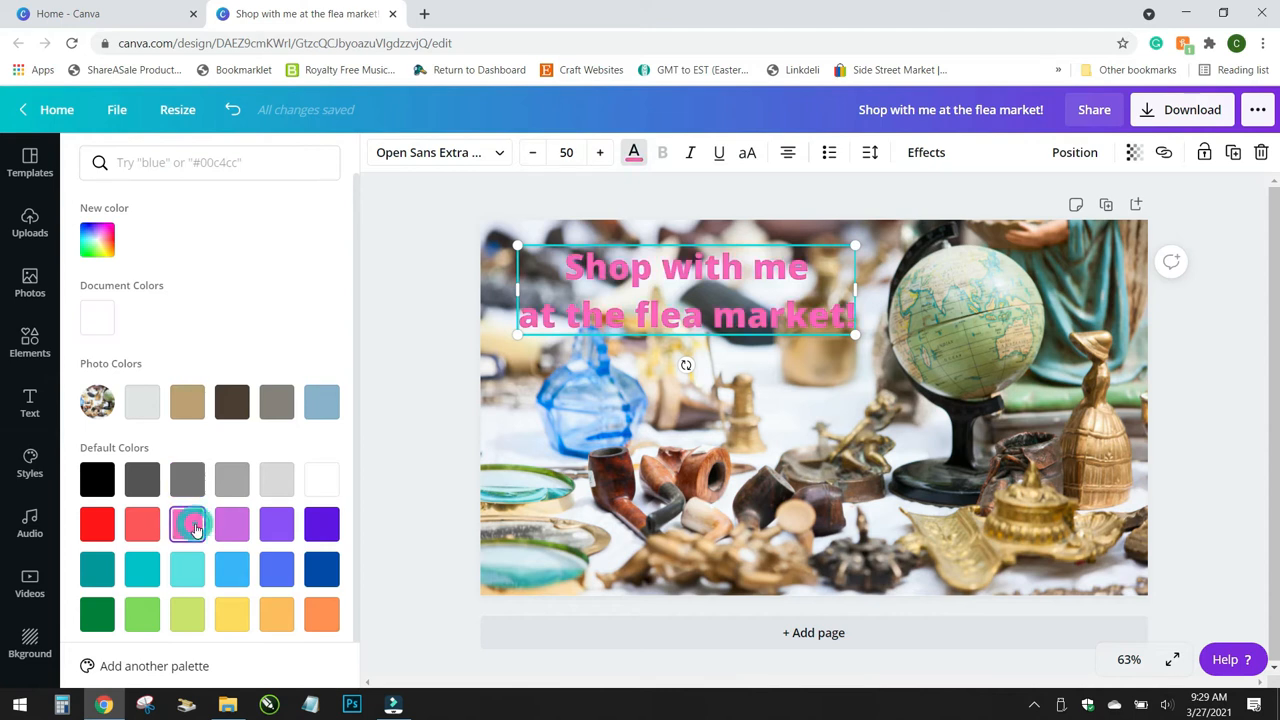
pyautogui.click(178, 582)
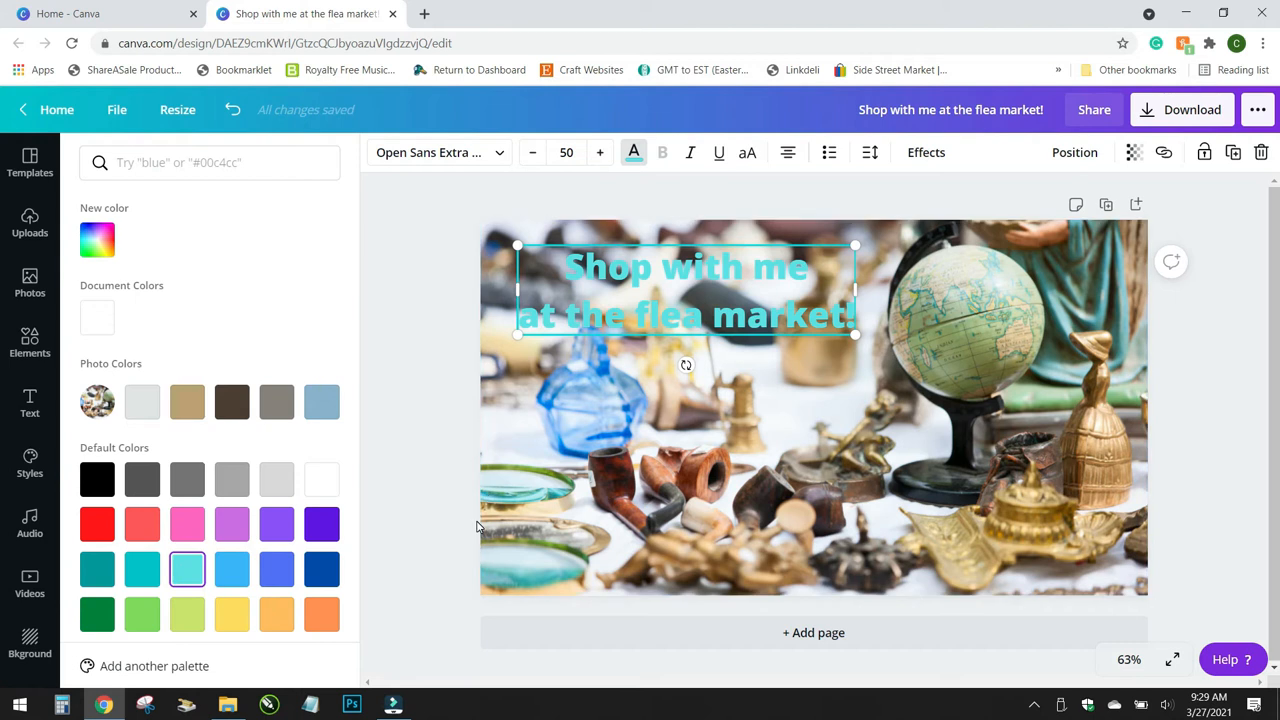
pyautogui.click(324, 476)
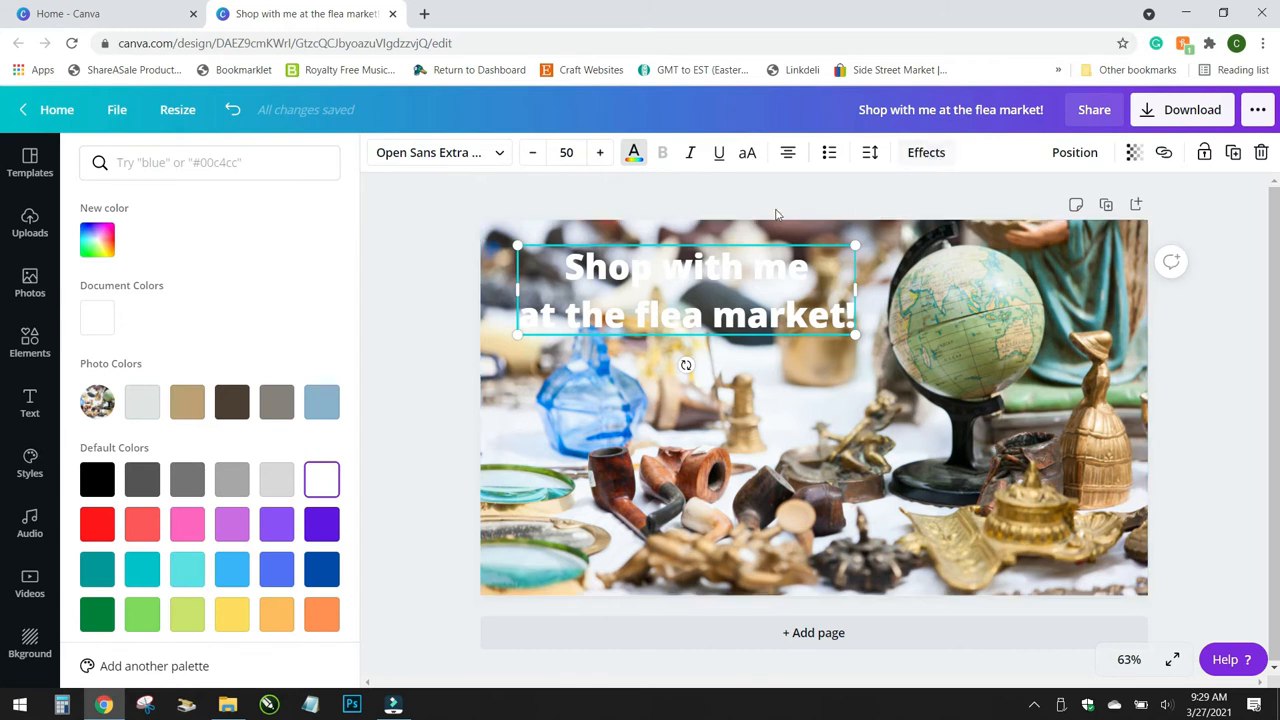
# Set the heading's font to Gagalin and enlarge it to about size 66.7 across the upper-left area of the photo.
pyautogui.click(468, 157)
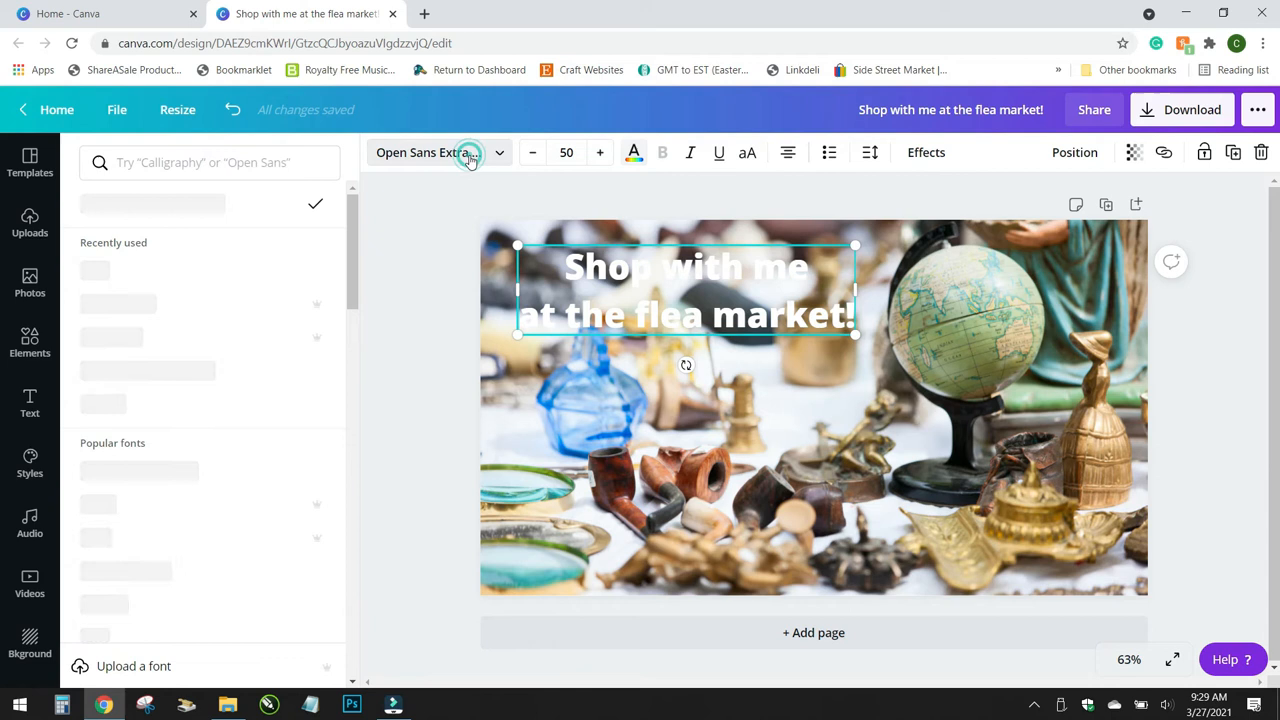
pyautogui.click(197, 336)
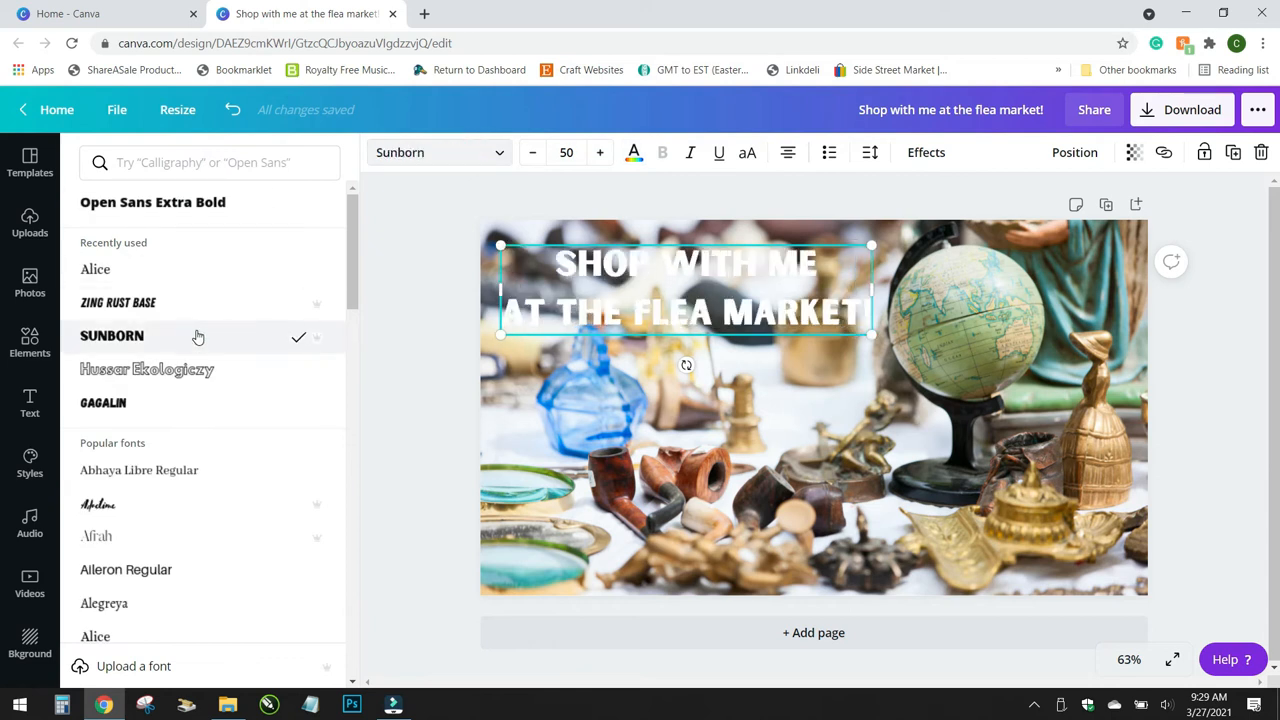
pyautogui.click(123, 403)
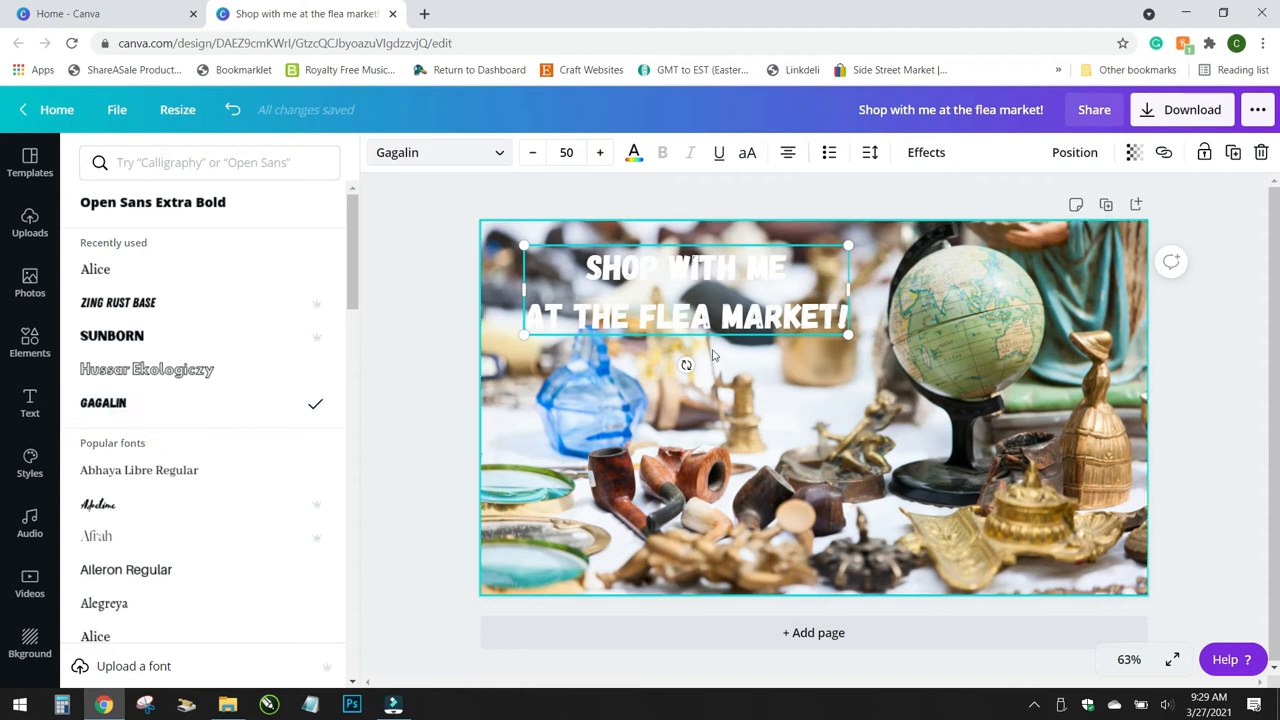
pyautogui.moveTo(730, 277); pyautogui.dragTo(724, 281)
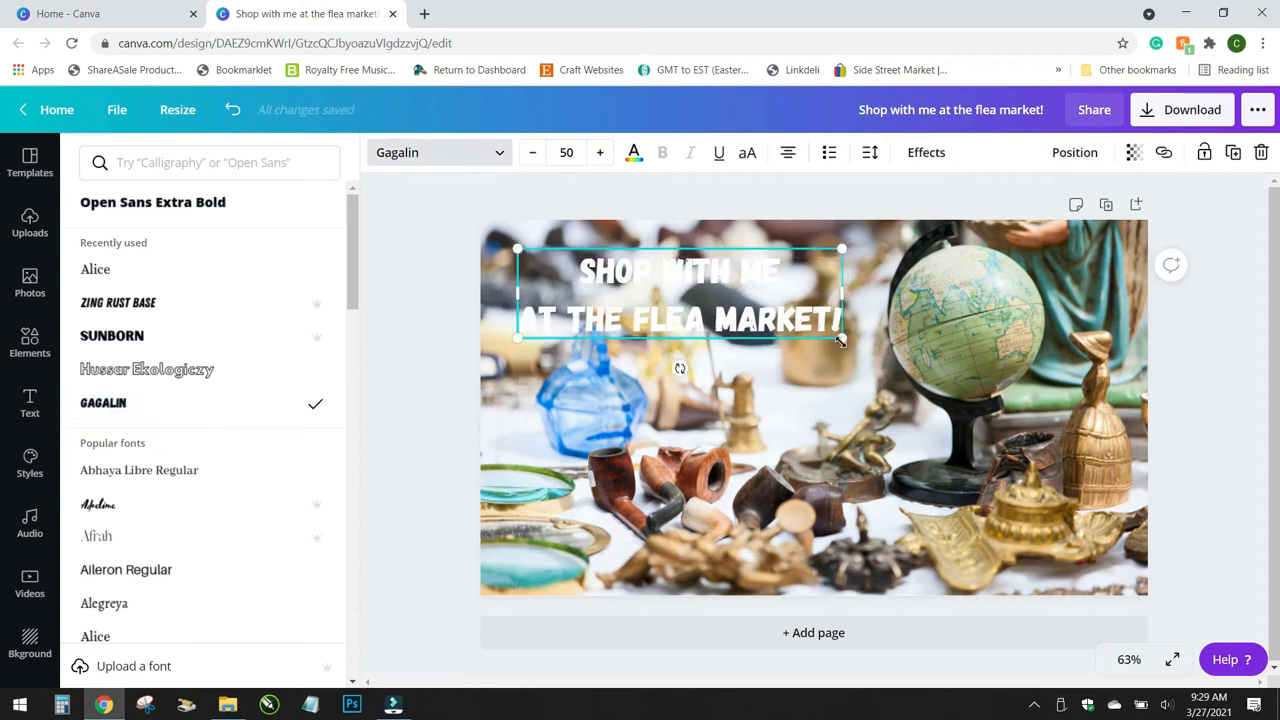
pyautogui.moveTo(843, 339); pyautogui.dragTo(950, 368)
pyautogui.moveTo(855, 315); pyautogui.dragTo(834, 304)
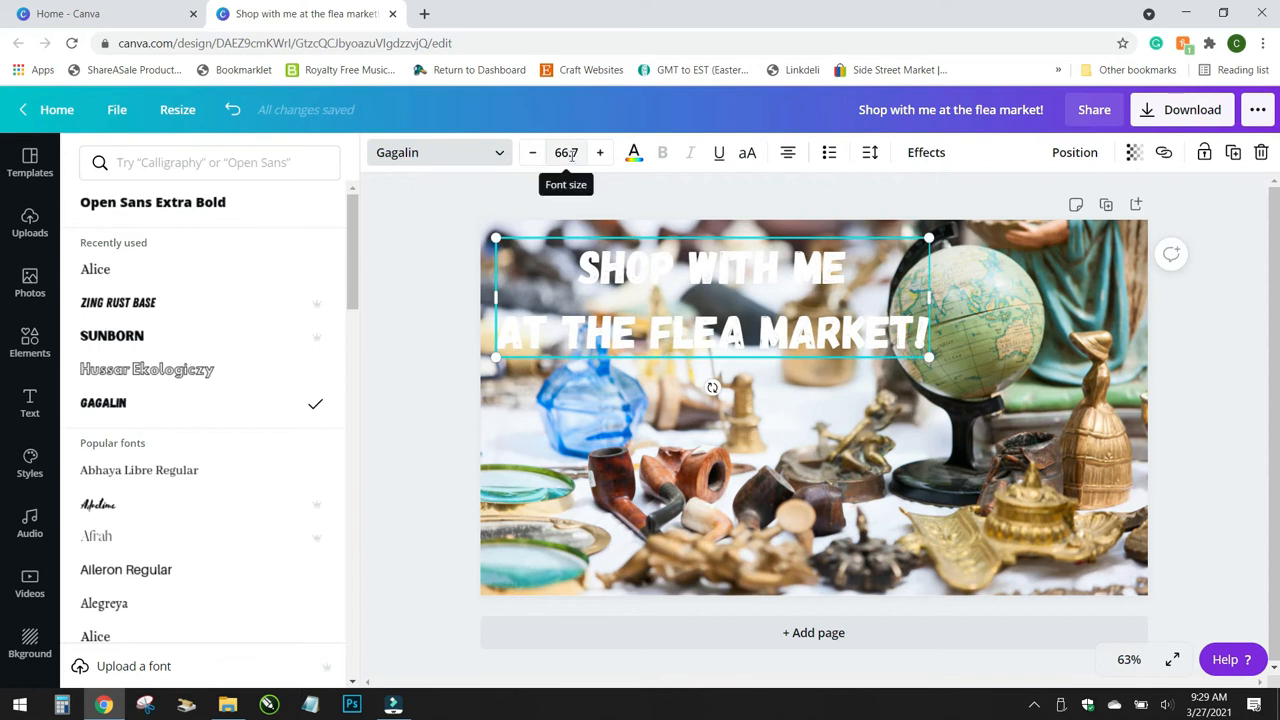
# Apply a black Shadow effect to the heading and enlarge the text slightly so it extends over the globe.
pyautogui.click(633, 152)
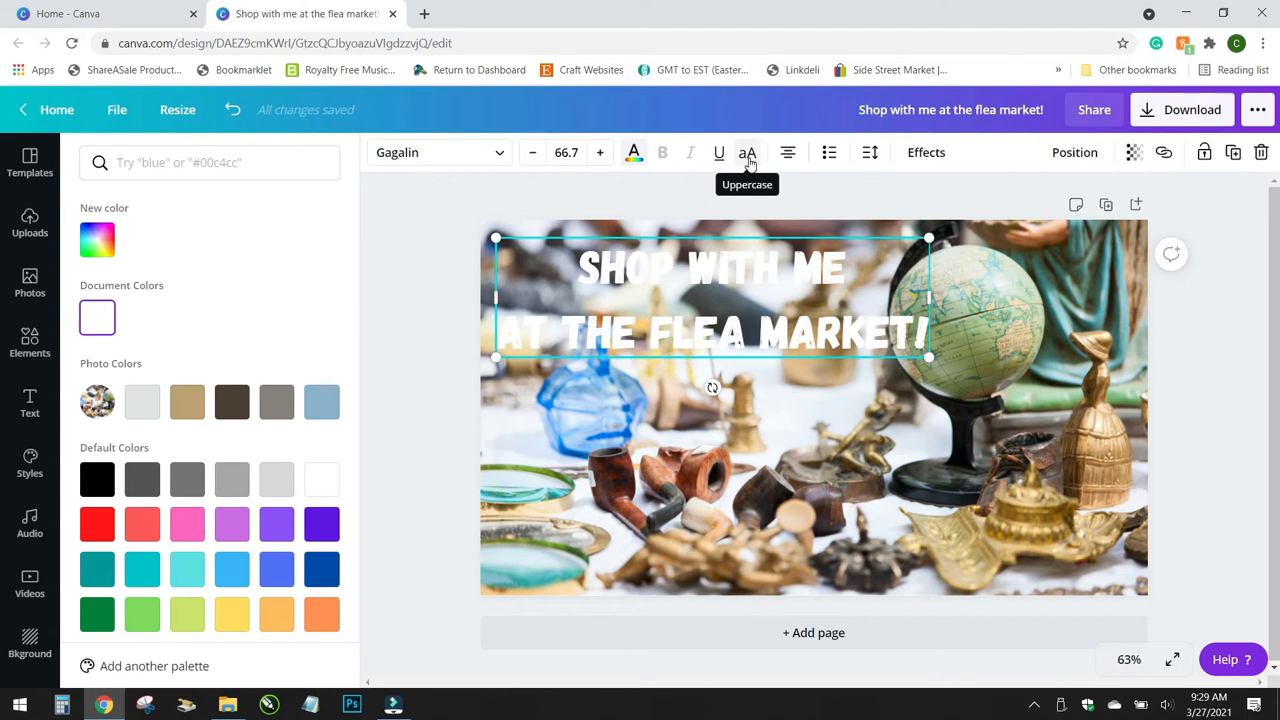
pyautogui.click(926, 155)
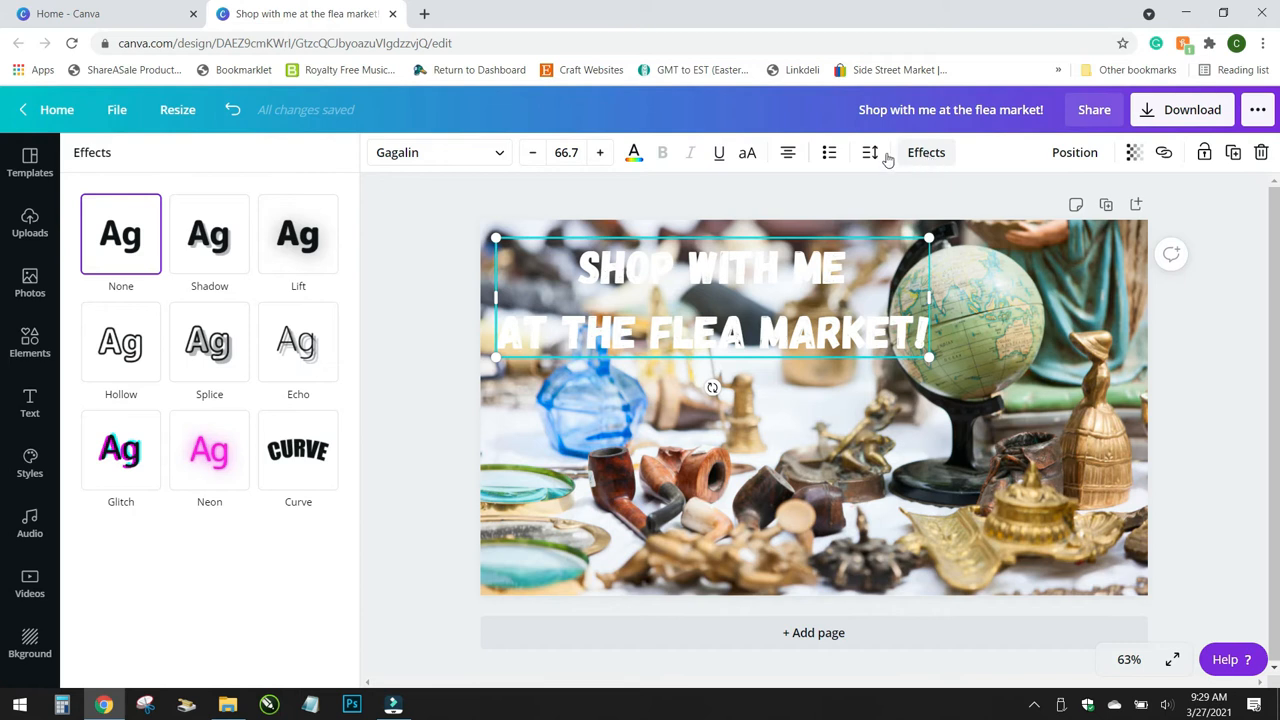
pyautogui.click(210, 232)
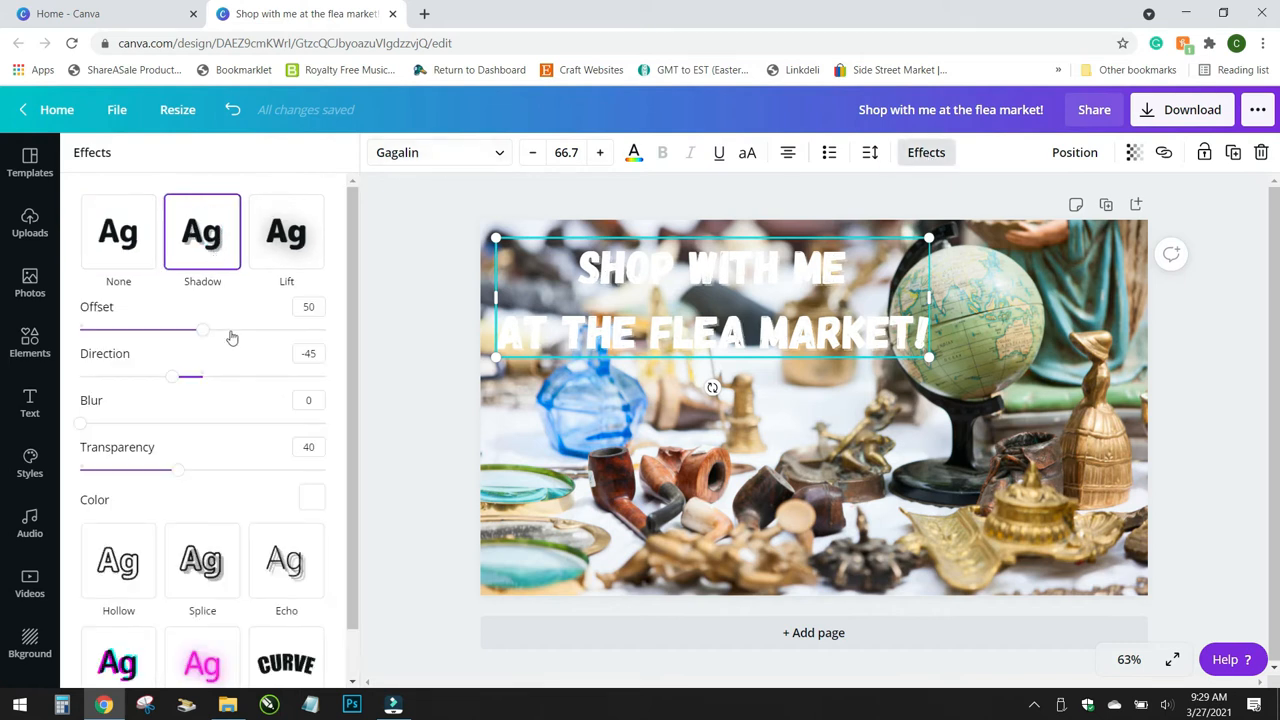
pyautogui.click(311, 497)
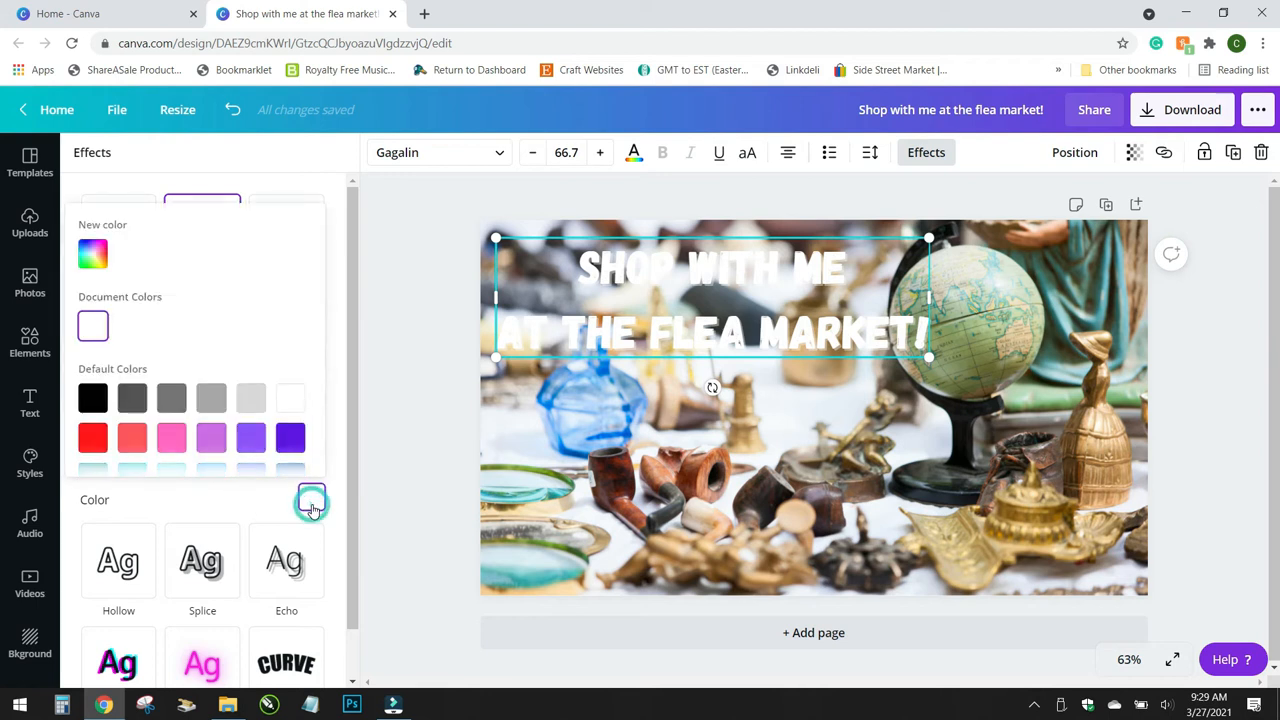
pyautogui.click(90, 398)
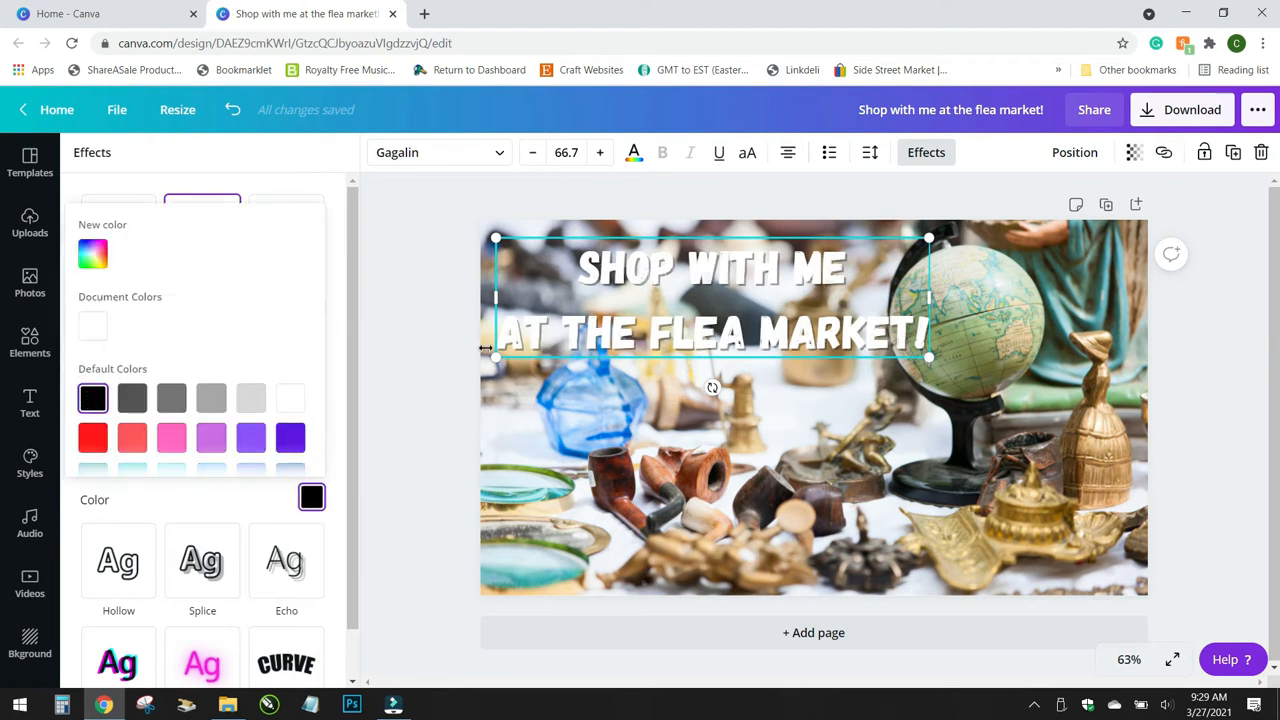
pyautogui.click(438, 346)
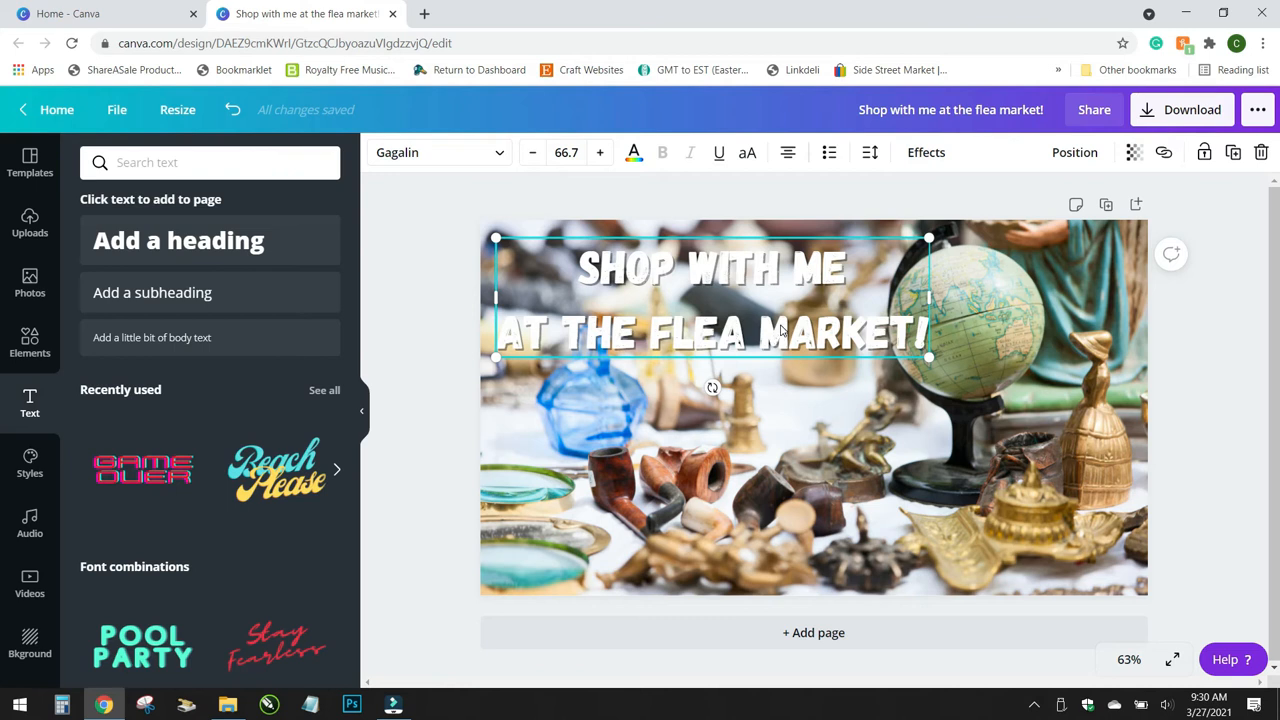
pyautogui.moveTo(932, 369); pyautogui.dragTo(967, 378)
pyautogui.click(1164, 349)
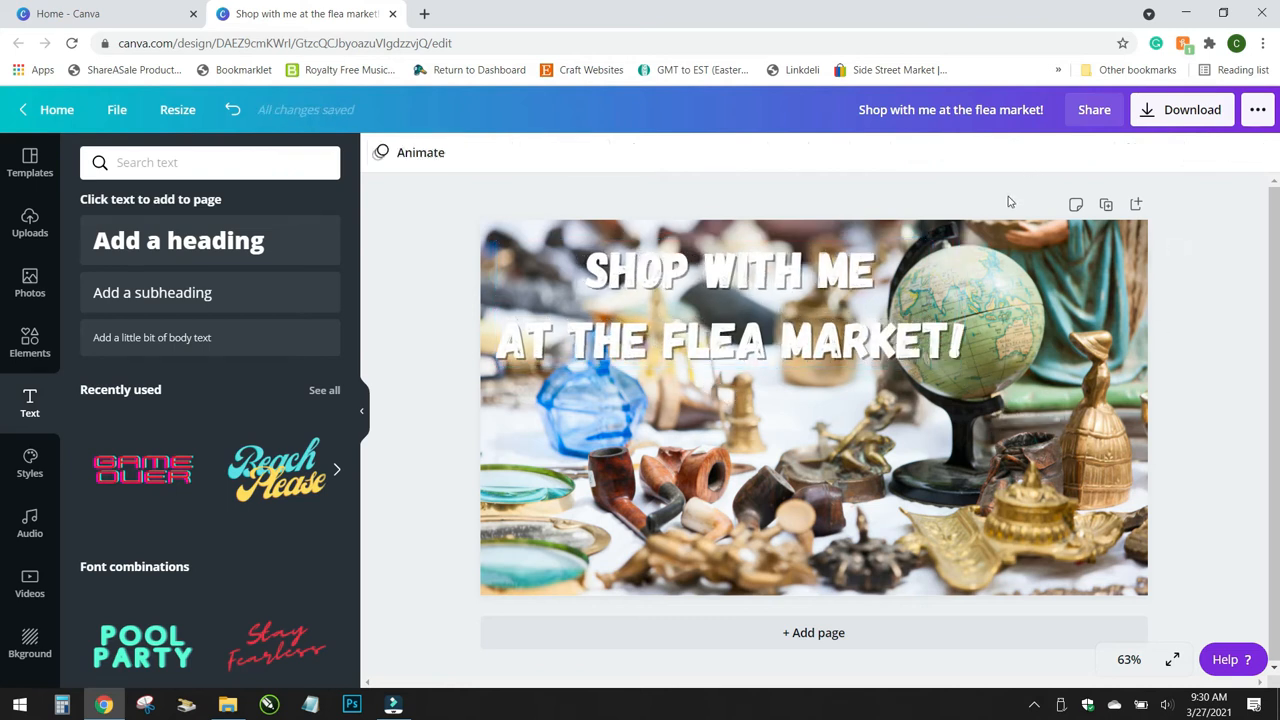
# Rename the design as "Flea Market Shop with me Cover Image 327".
pyautogui.click(860, 110)
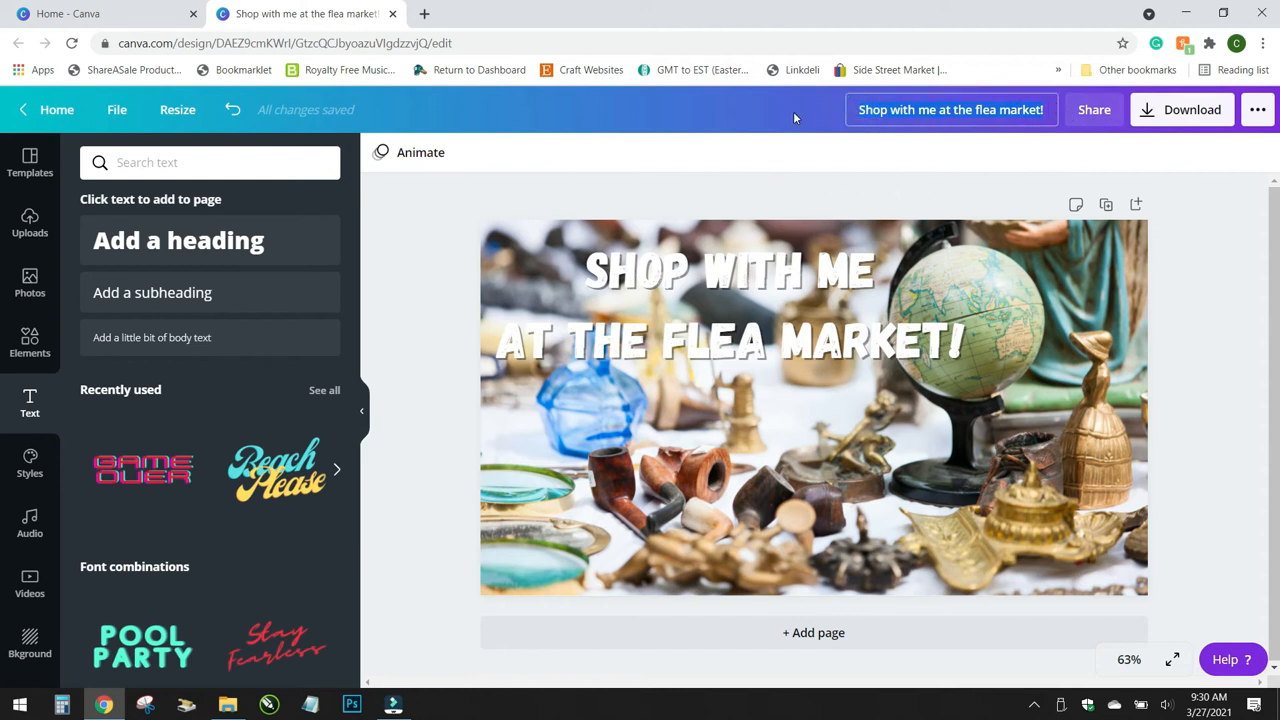
pyautogui.write('Flea Market Shop')
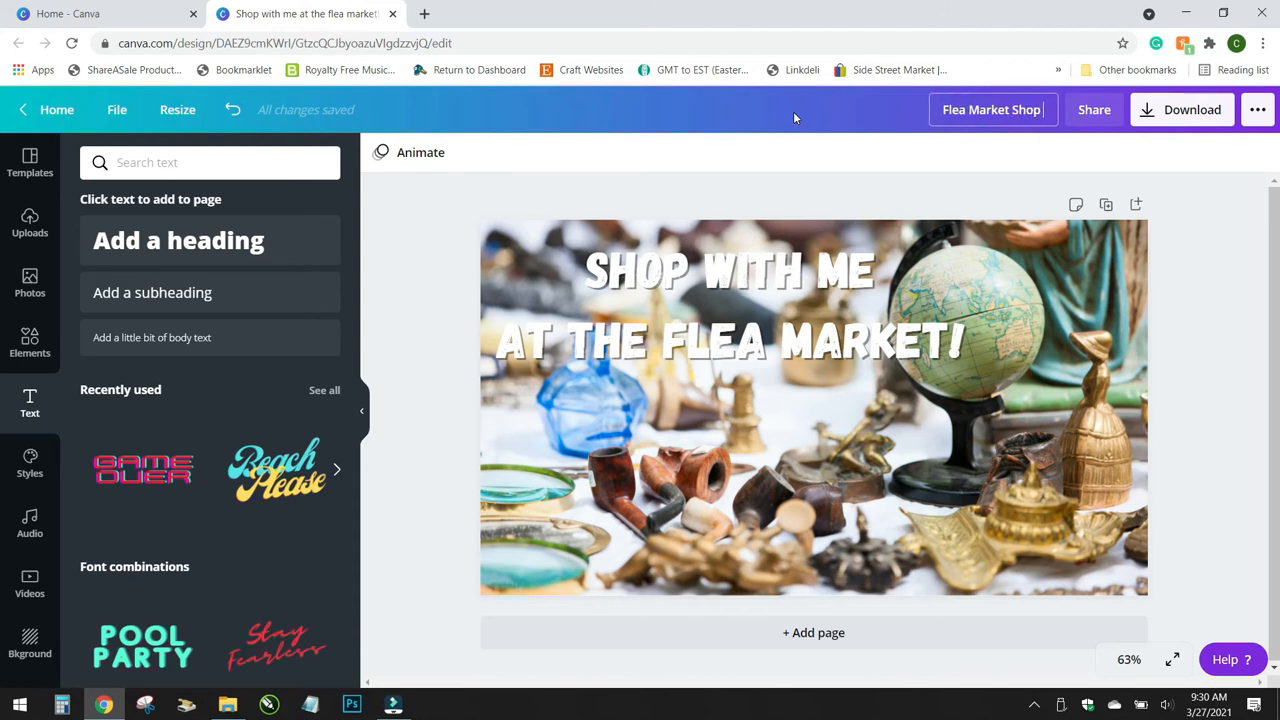
pyautogui.write(' with me Cover Imag')
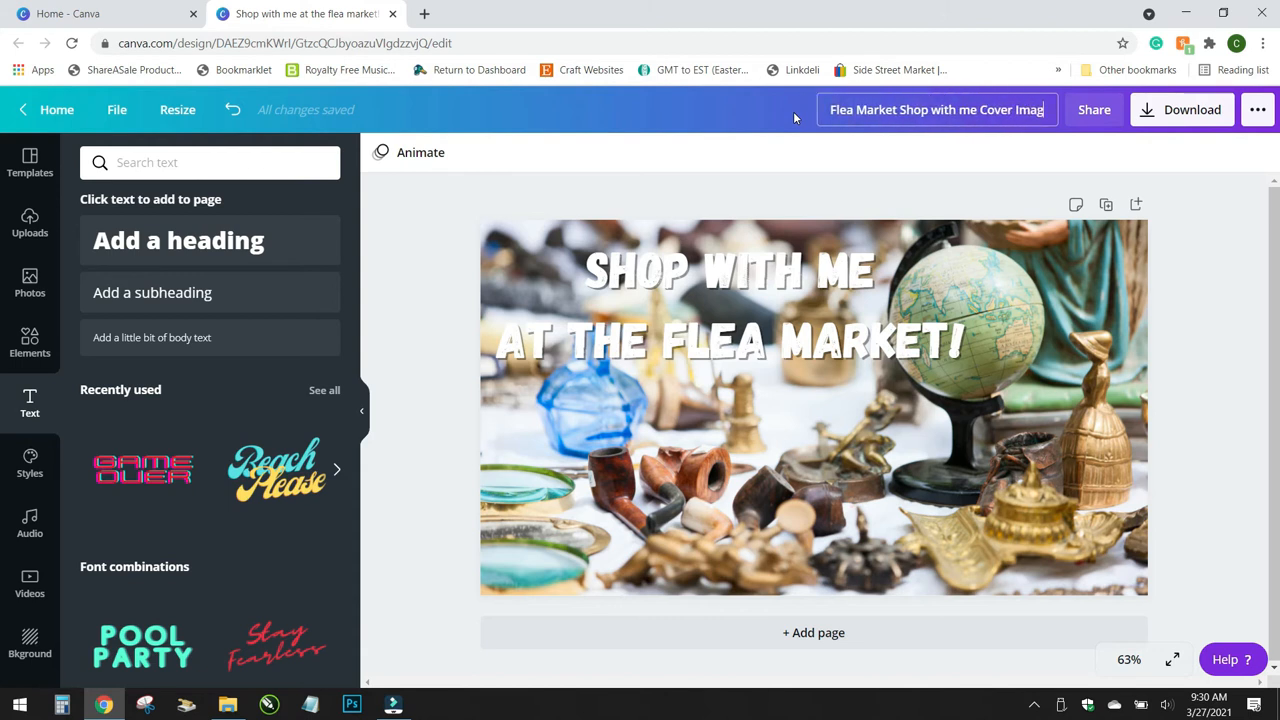
pyautogui.write('e 327')
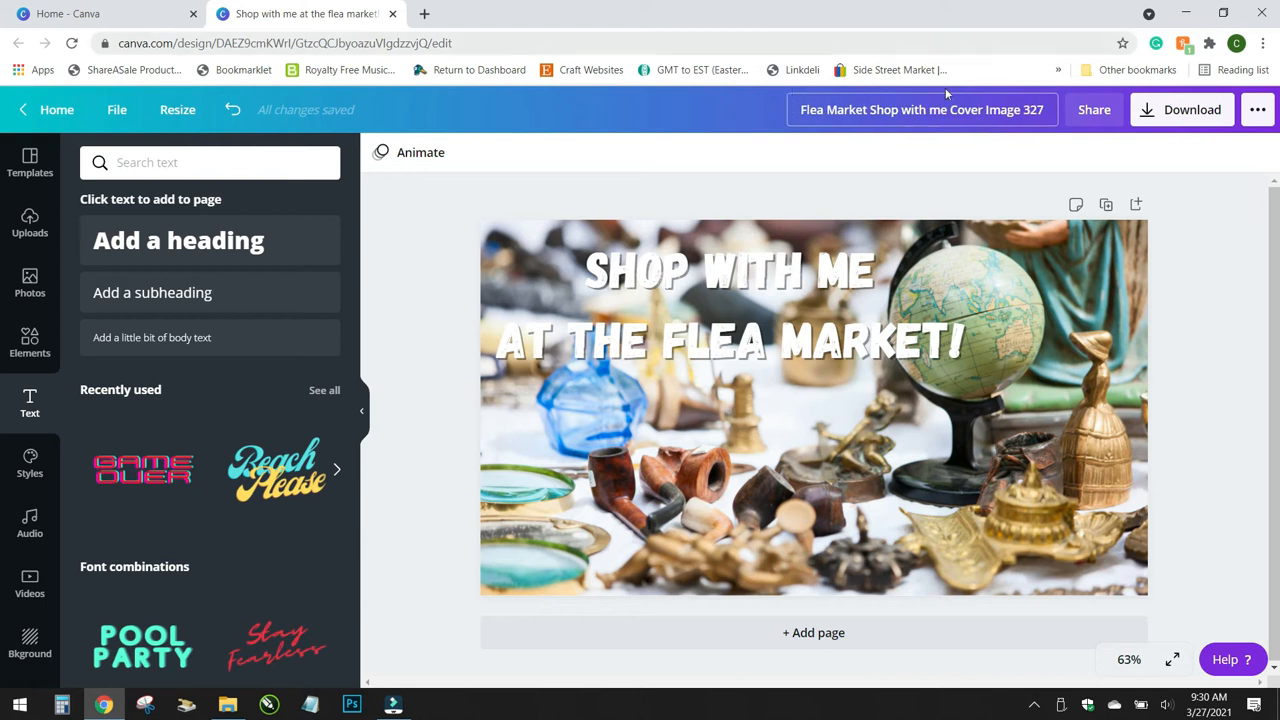
# Download the thumbnail as a PNG file and dismiss the download notices.
pyautogui.click(1175, 110)
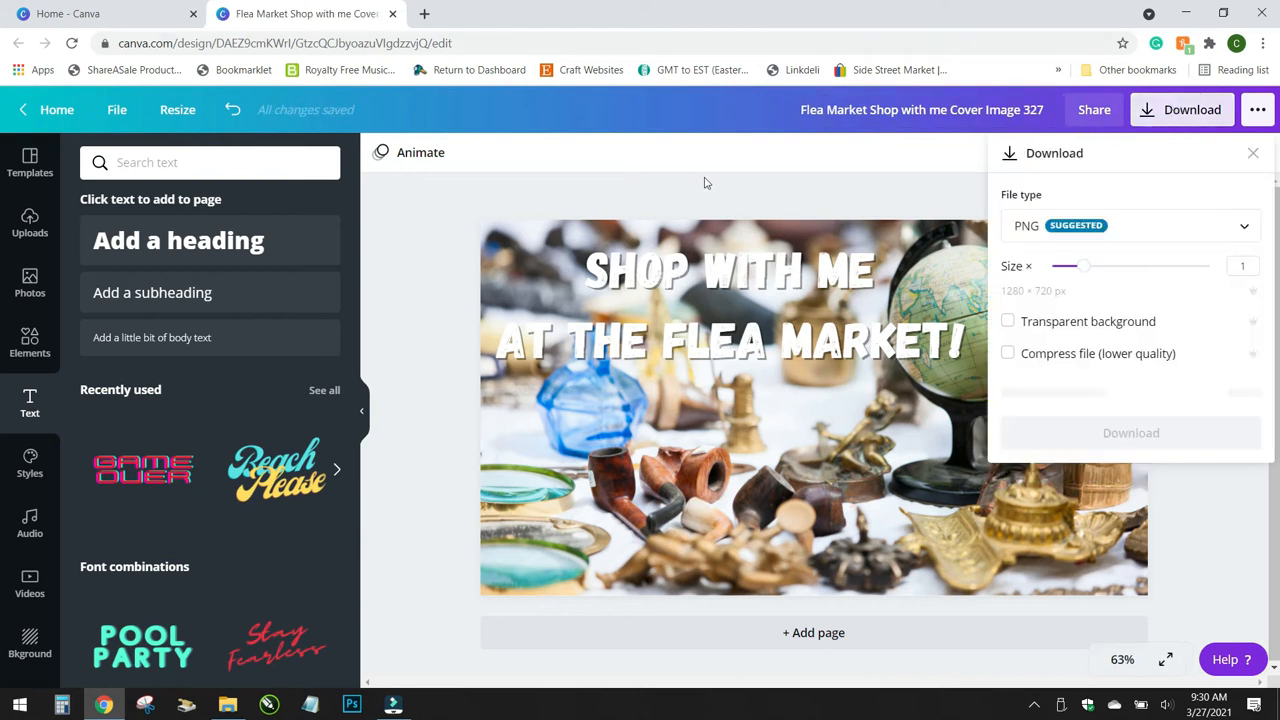
pyautogui.click(1183, 228)
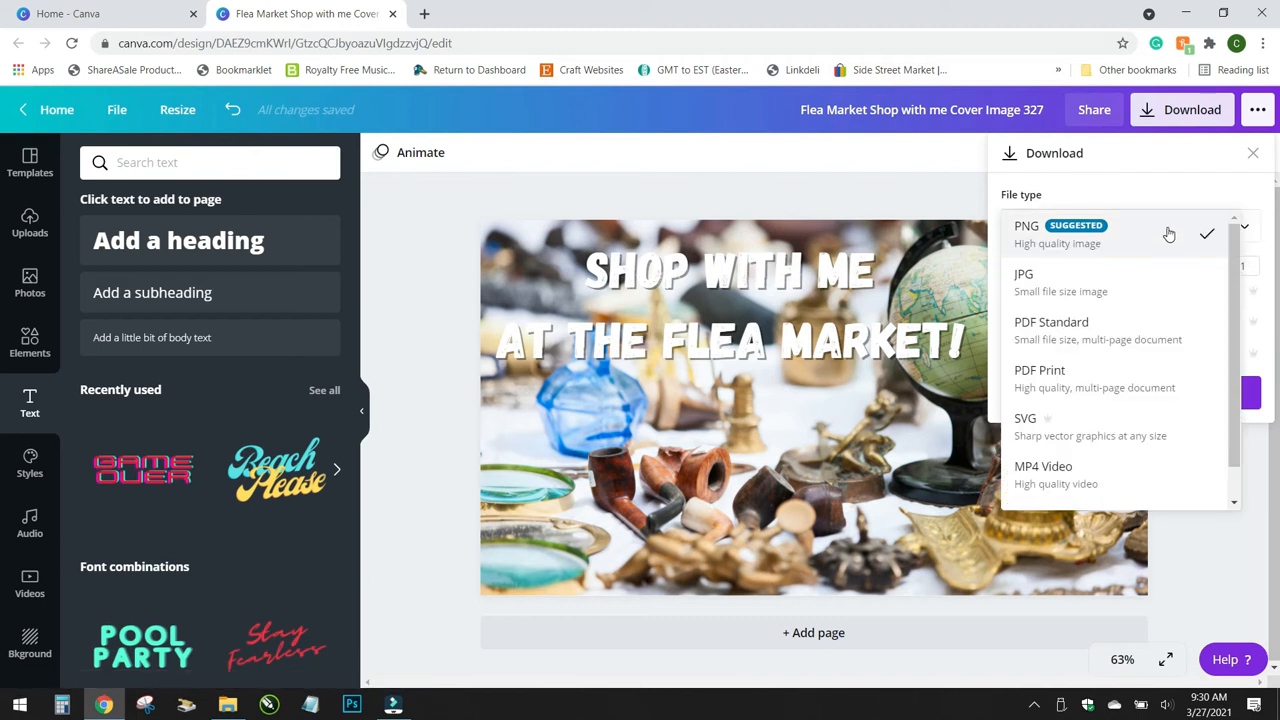
pyautogui.click(1167, 231)
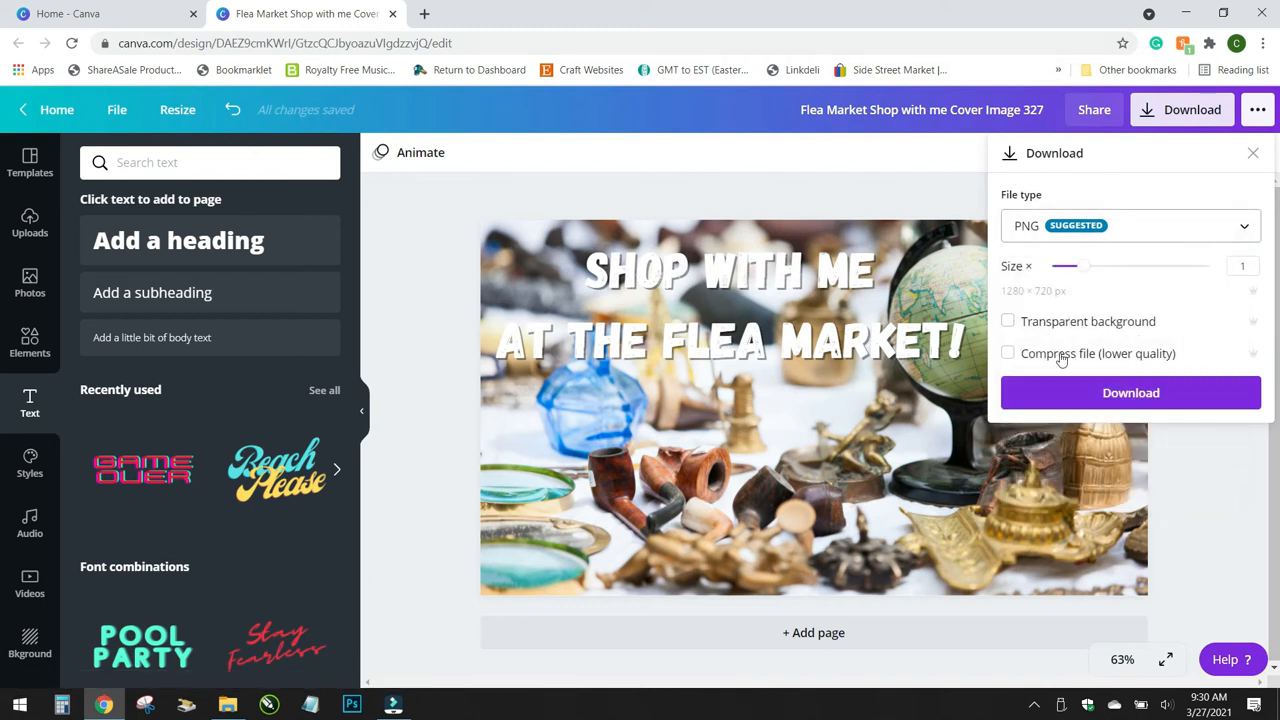
pyautogui.click(1066, 396)
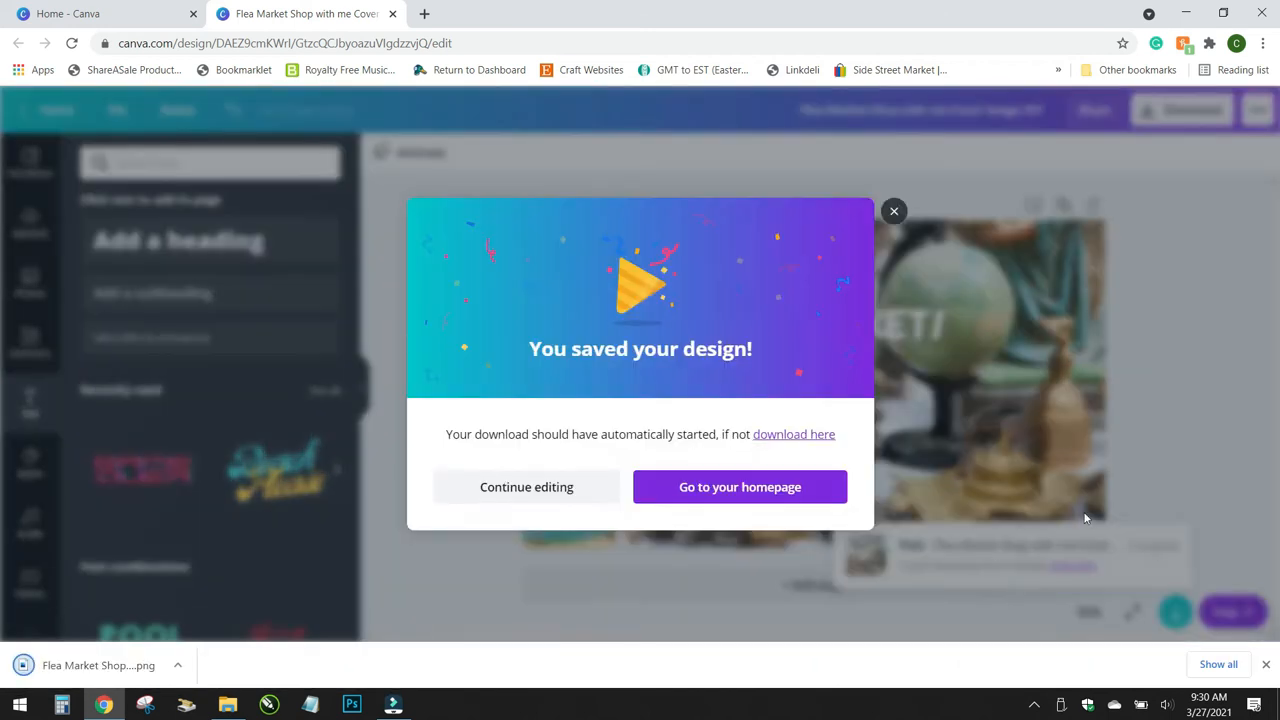
pyautogui.click(895, 212)
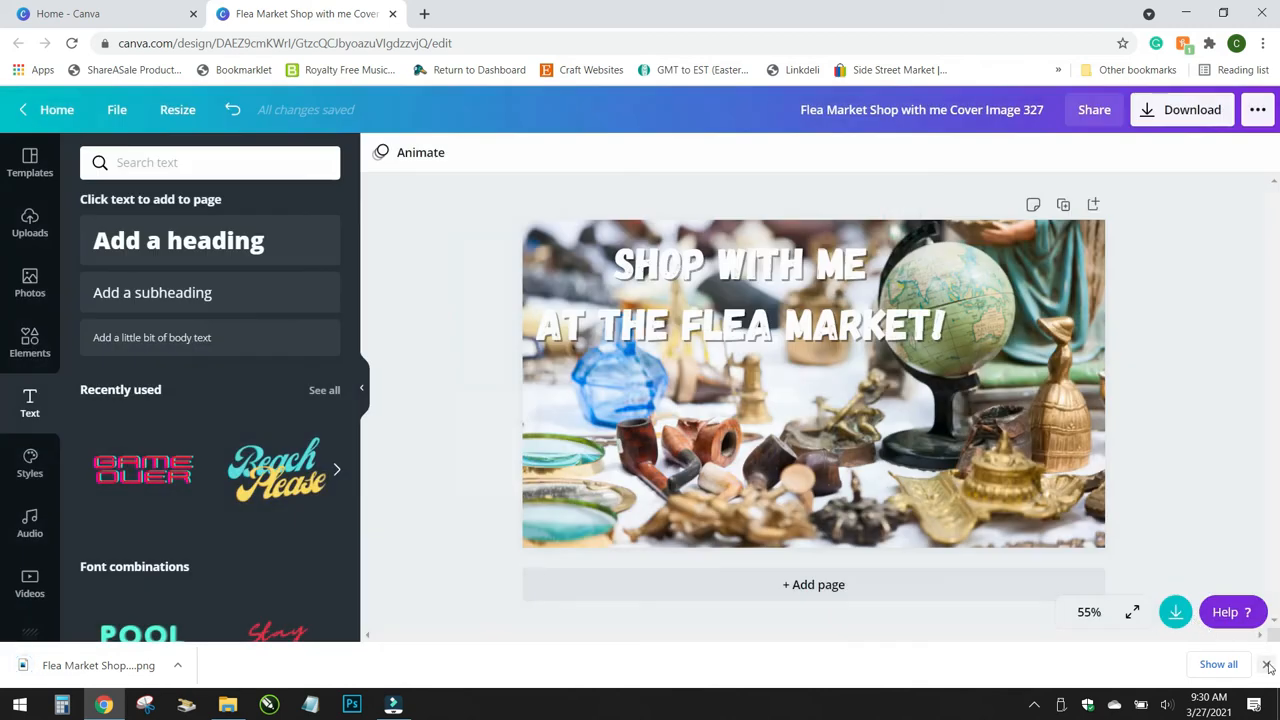
pyautogui.click(1267, 665)
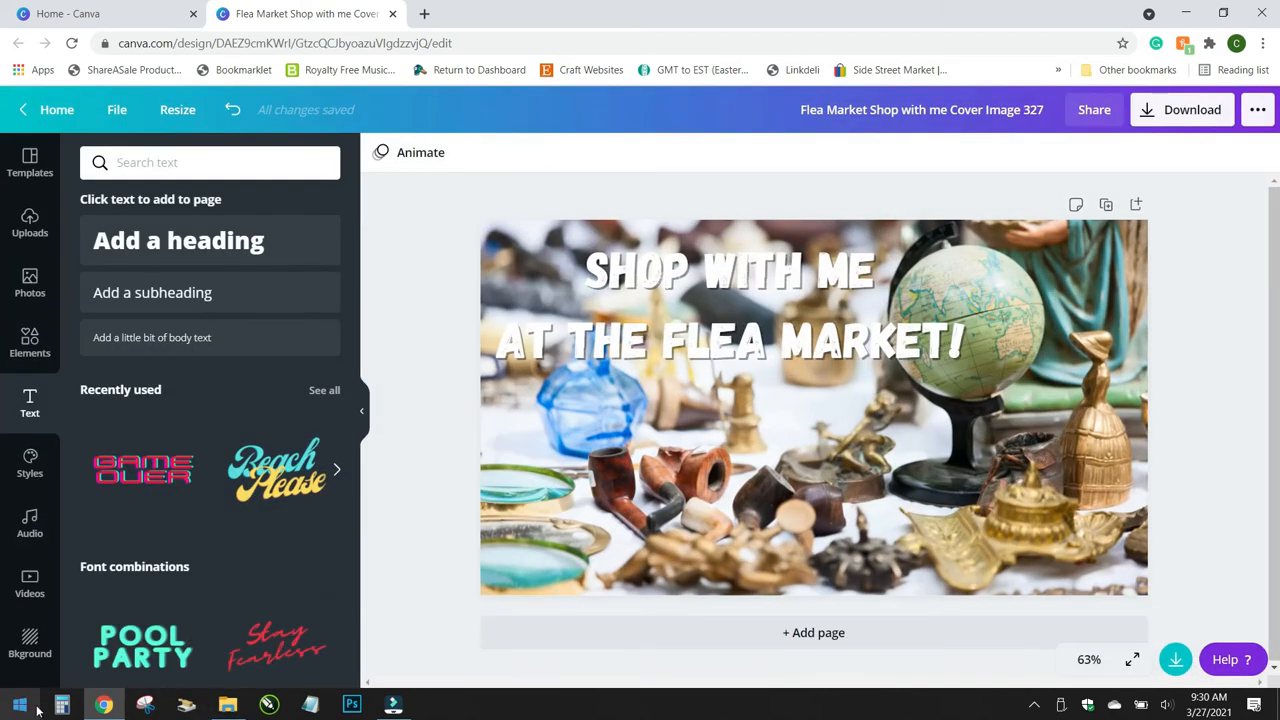
# Switch to File Explorer, locate the exported flea market cover image in the Downloads folder, and close the window.
pyautogui.click(30, 706)
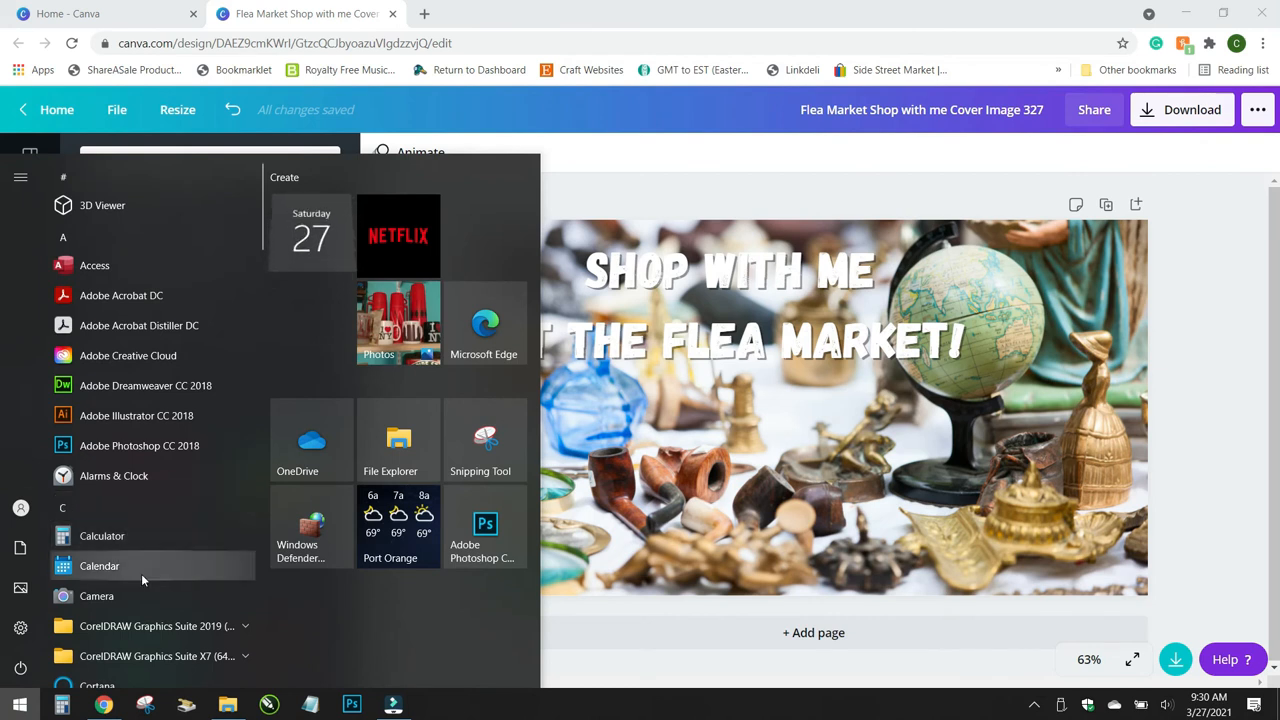
pyautogui.click(410, 420)
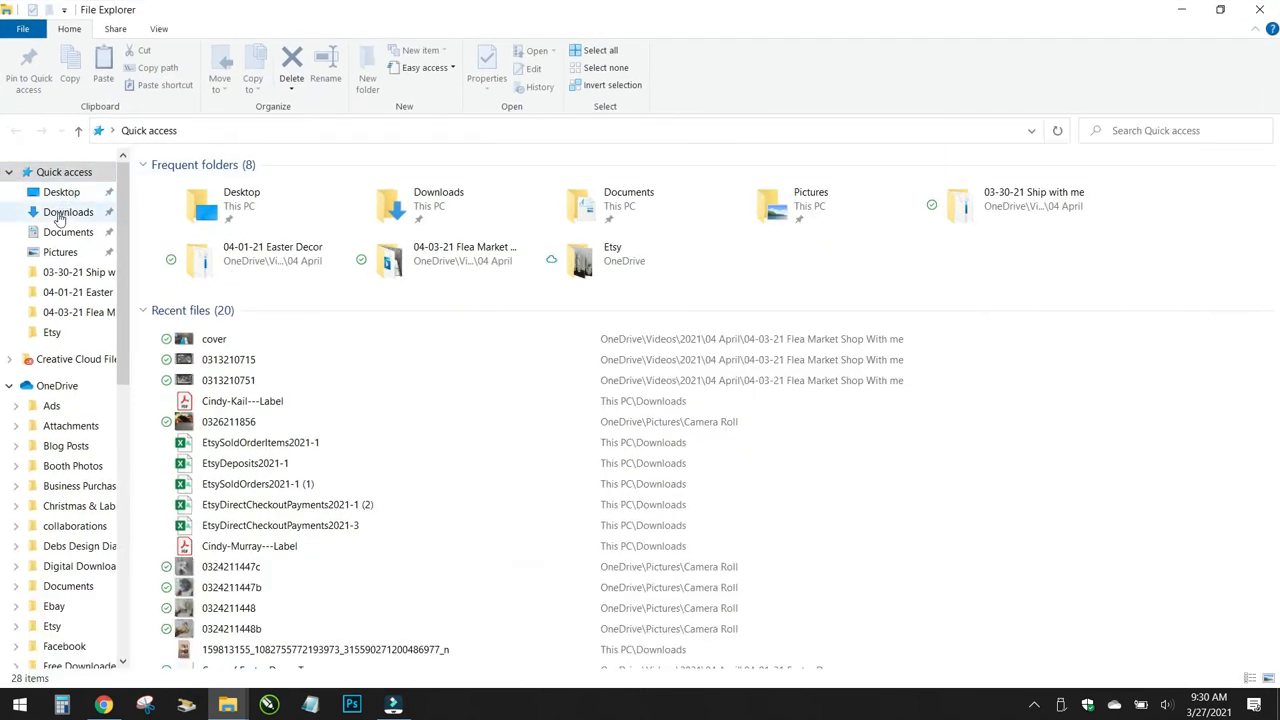
pyautogui.click(58, 218)
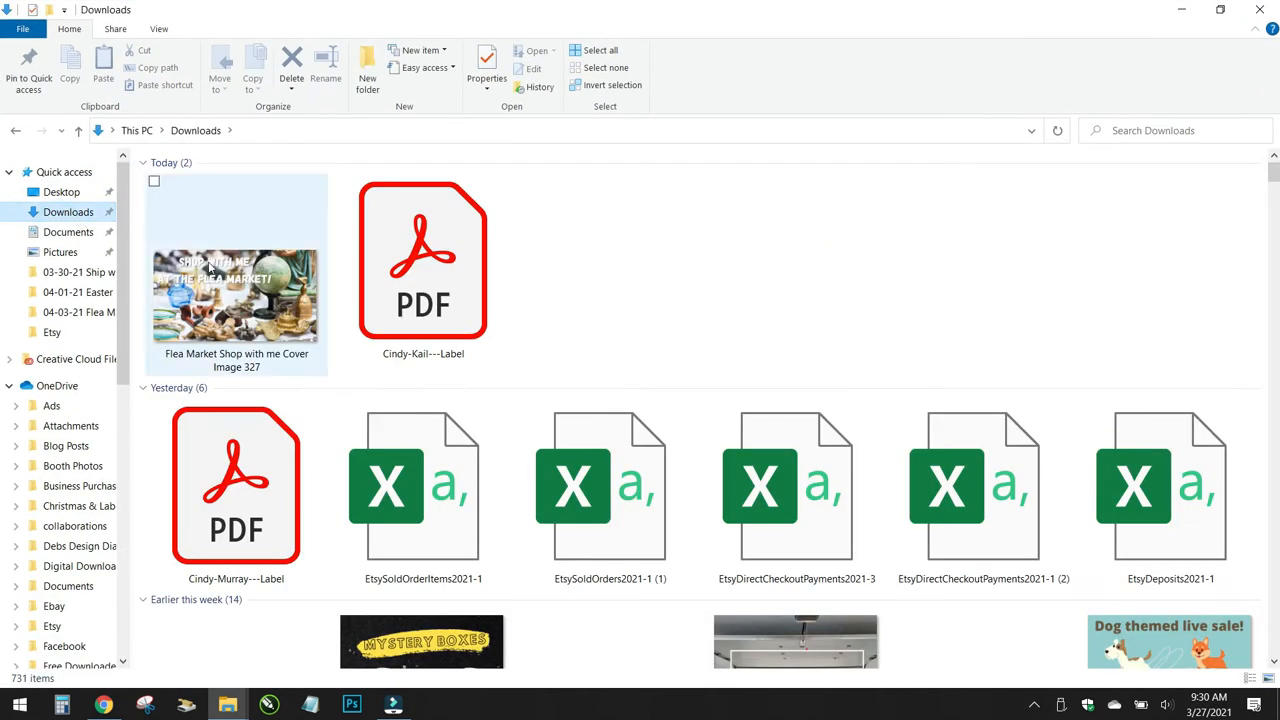
pyautogui.click(228, 264)
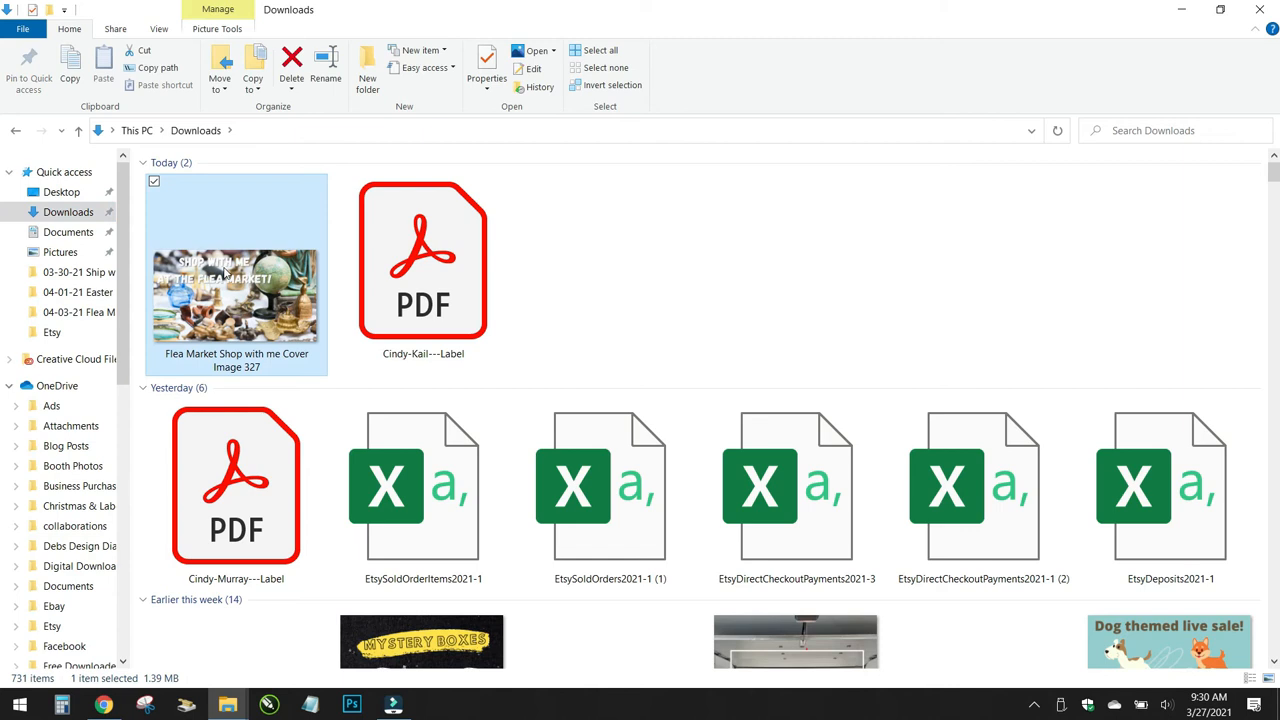
pyautogui.click(1259, 9)
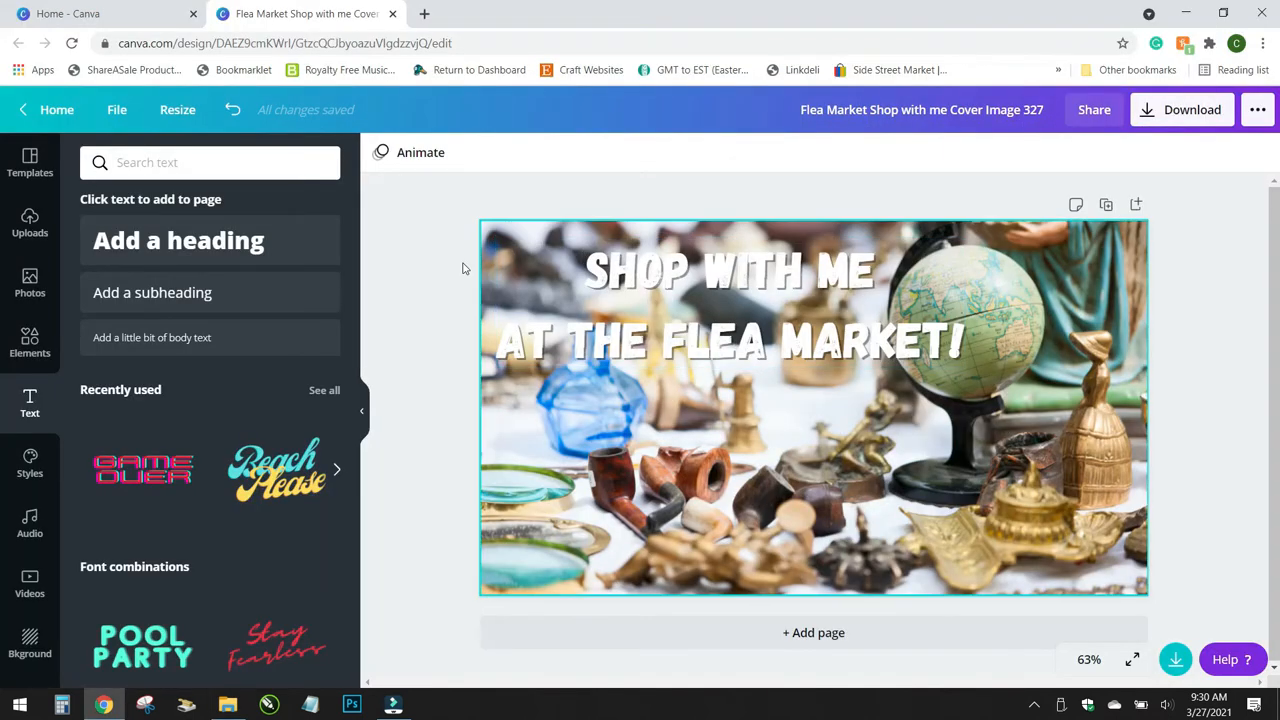
# Delete the flea market background photo from the thumbnail, keeping the heading.
pyautogui.click(578, 531)
pyautogui.press('Delete')
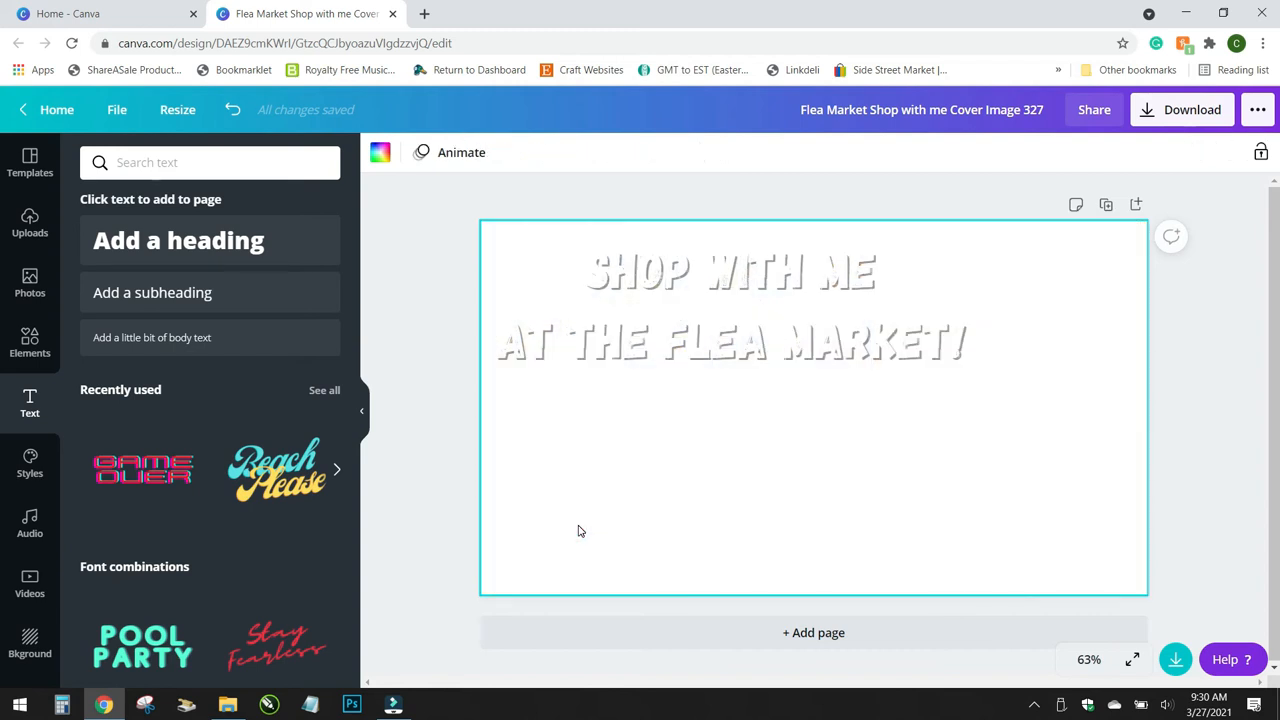
pyautogui.click(387, 243)
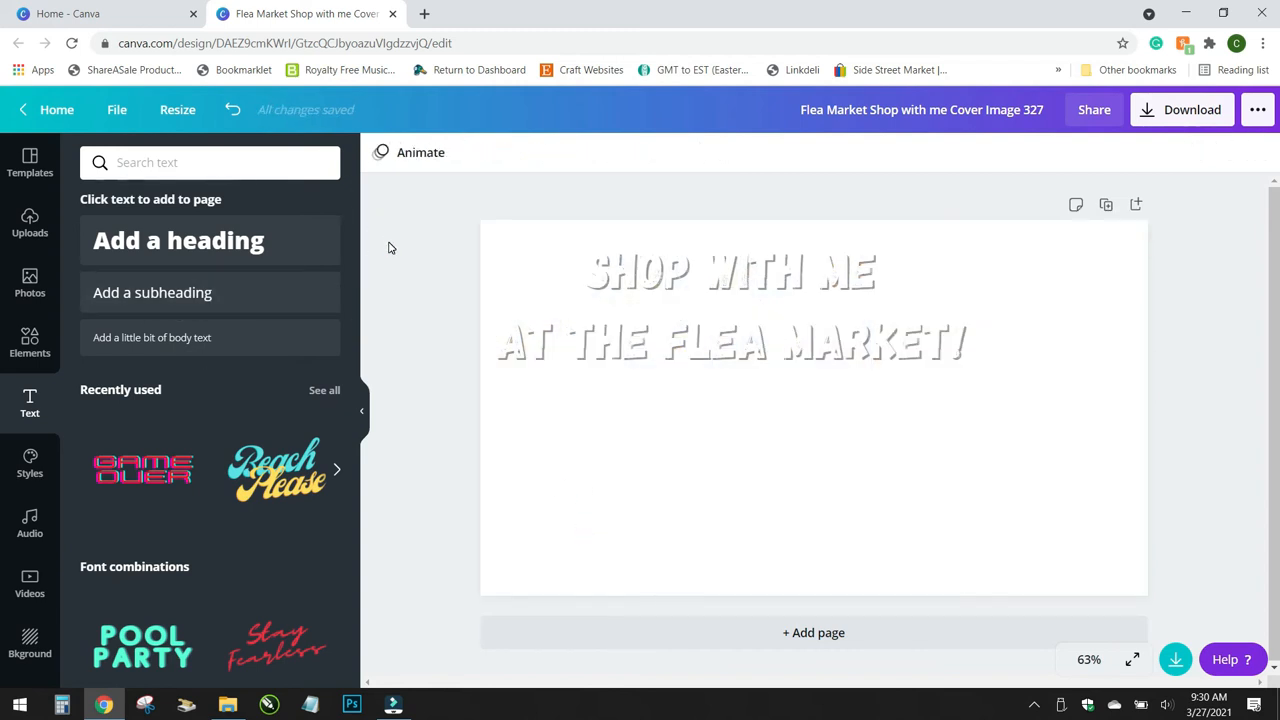
# Upload the "cover" image from the device folder OneDrive > Videos > 2021 > 04 April > 04-03-21 Flea Market Shop With me.
pyautogui.click(29, 222)
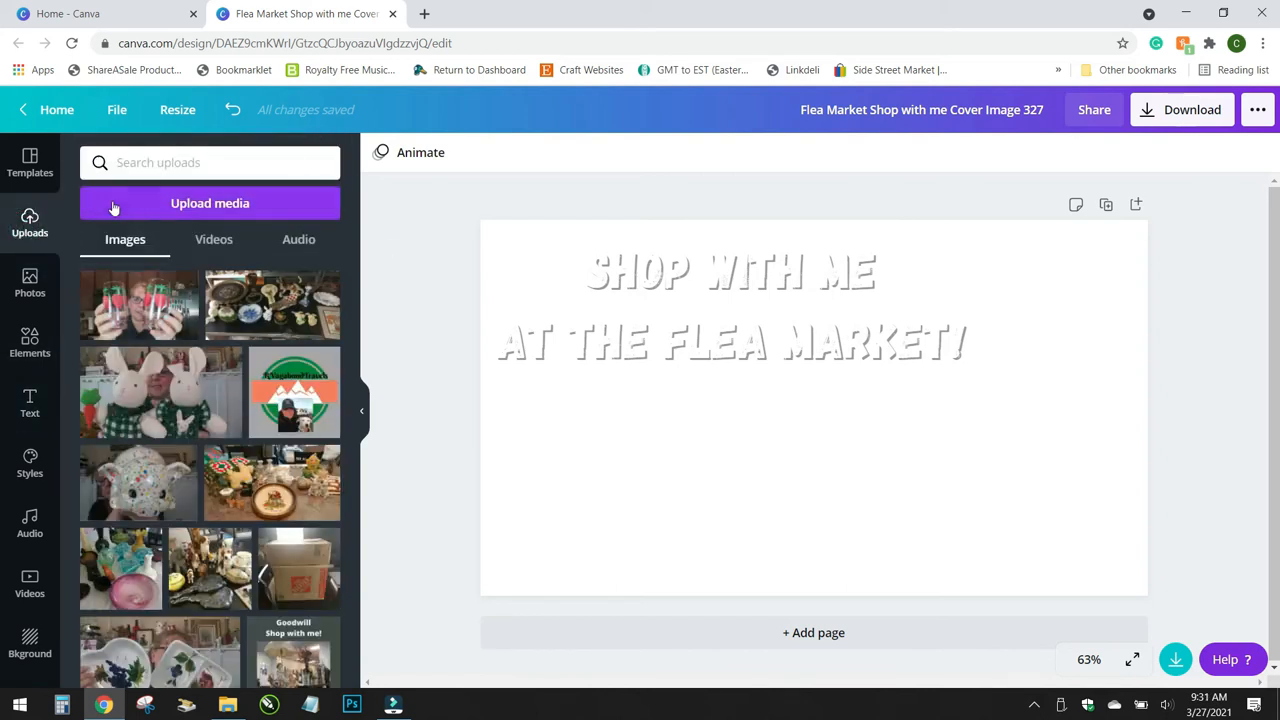
pyautogui.click(138, 206)
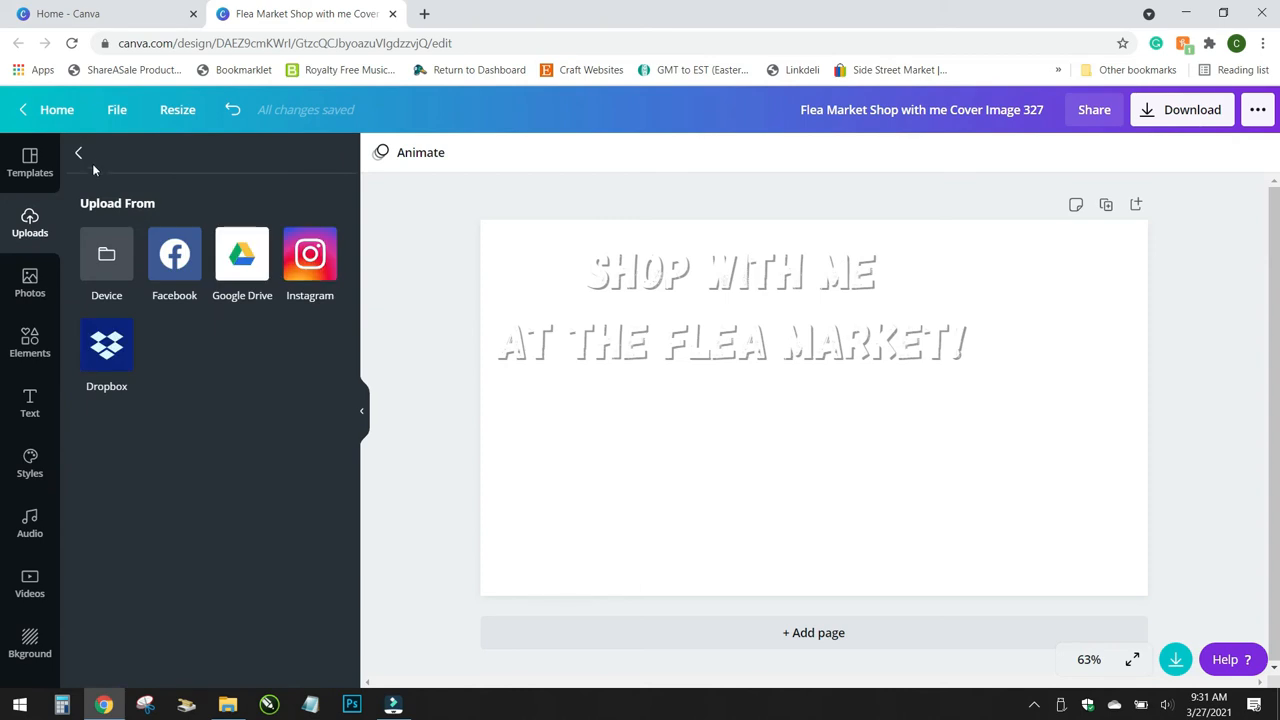
pyautogui.click(81, 155)
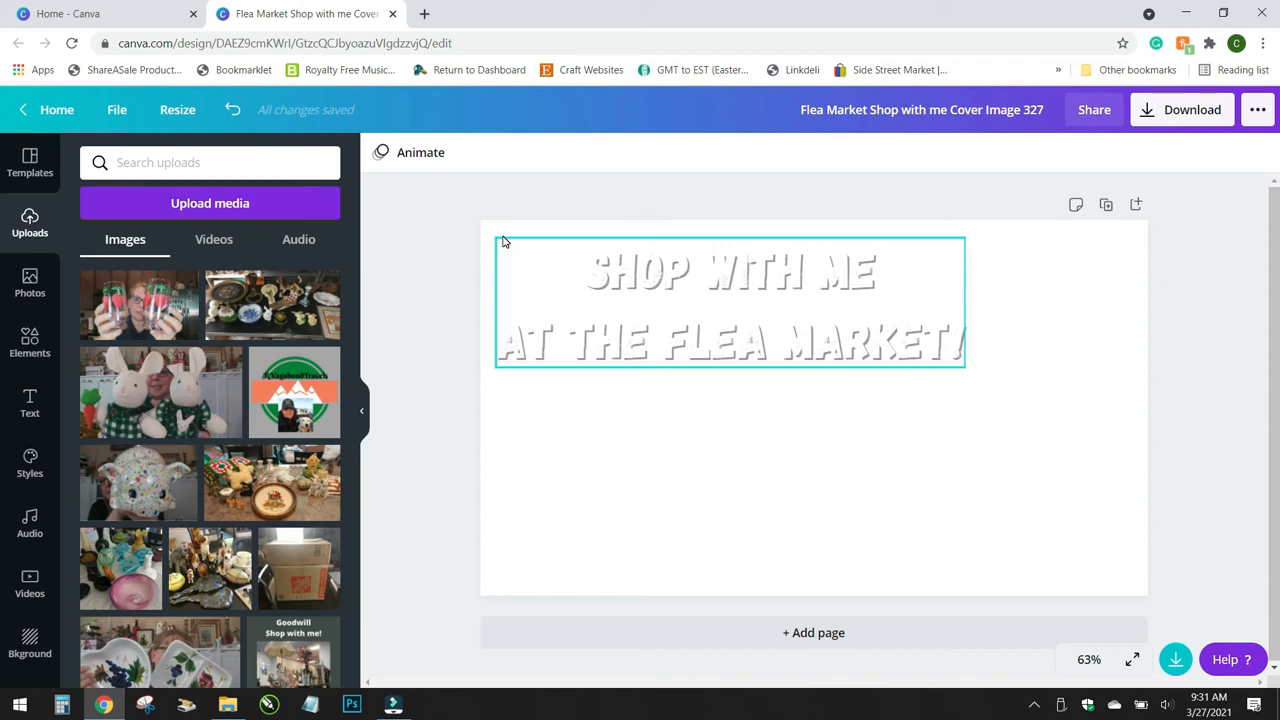
pyautogui.click(195, 206)
pyautogui.click(110, 257)
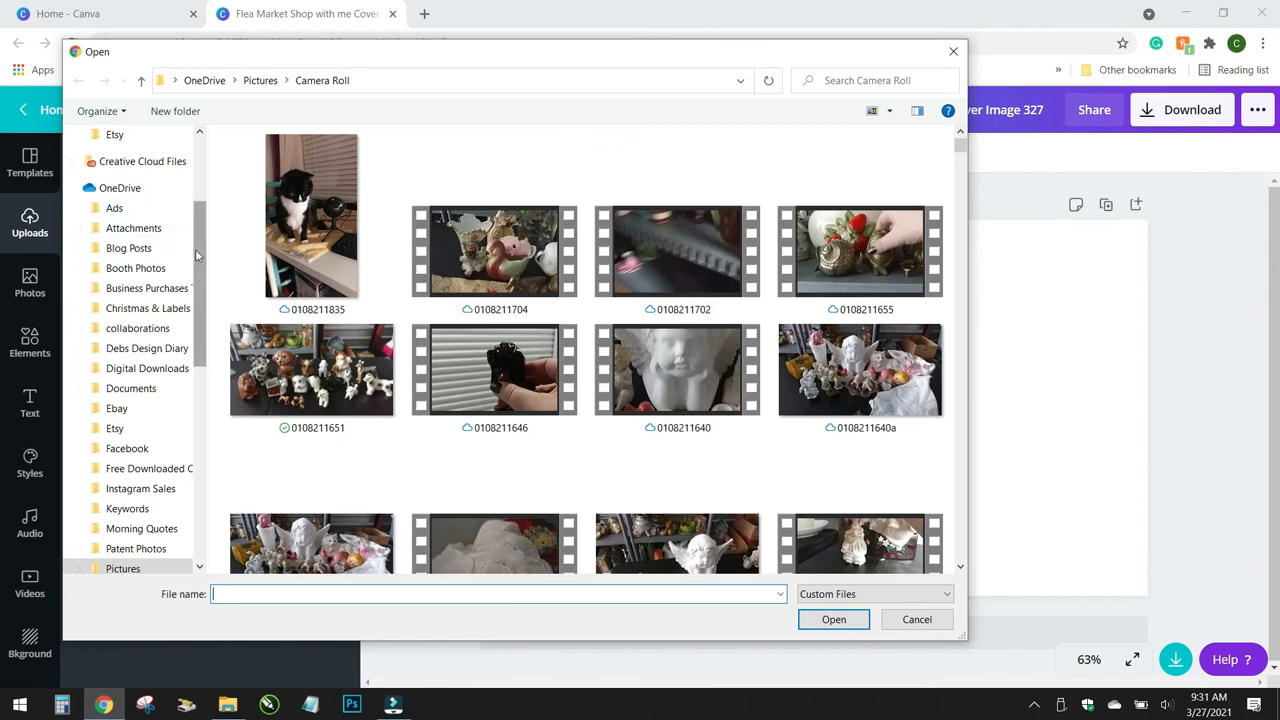
pyautogui.scroll(-7, 195, 249)
pyautogui.click(155, 314)
pyautogui.doubleClick(272, 214)
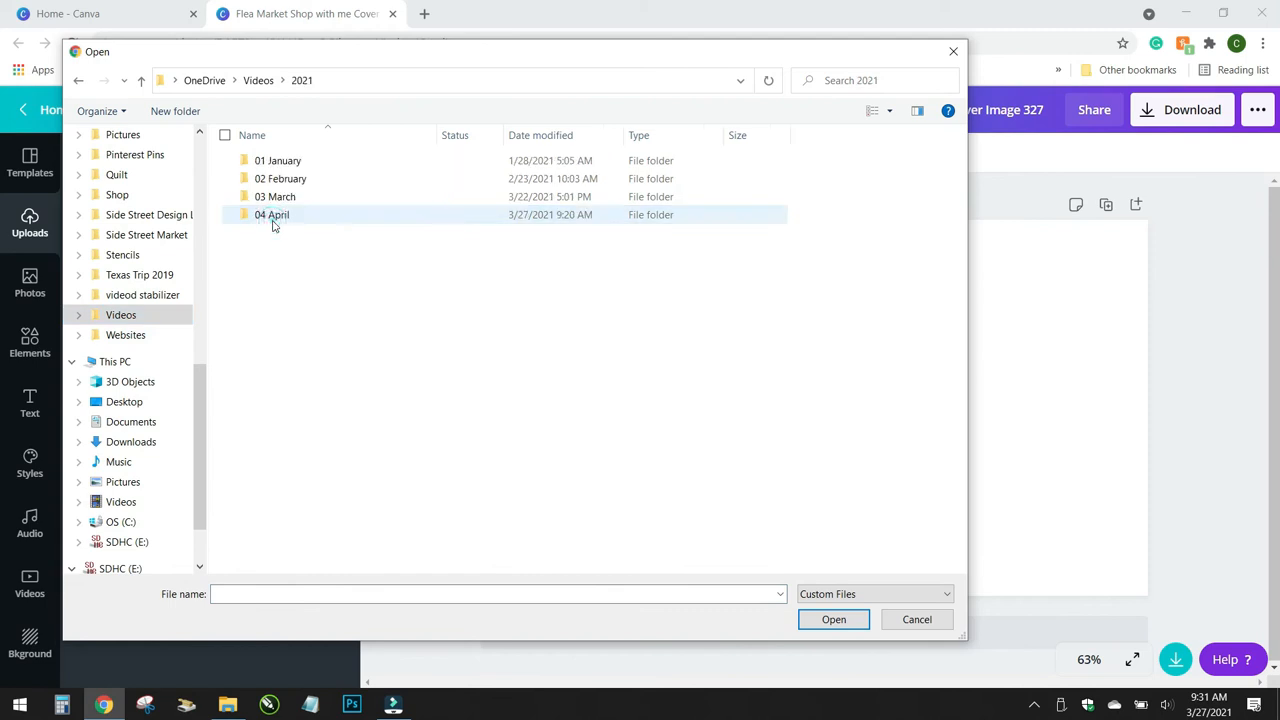
pyautogui.doubleClick(273, 218)
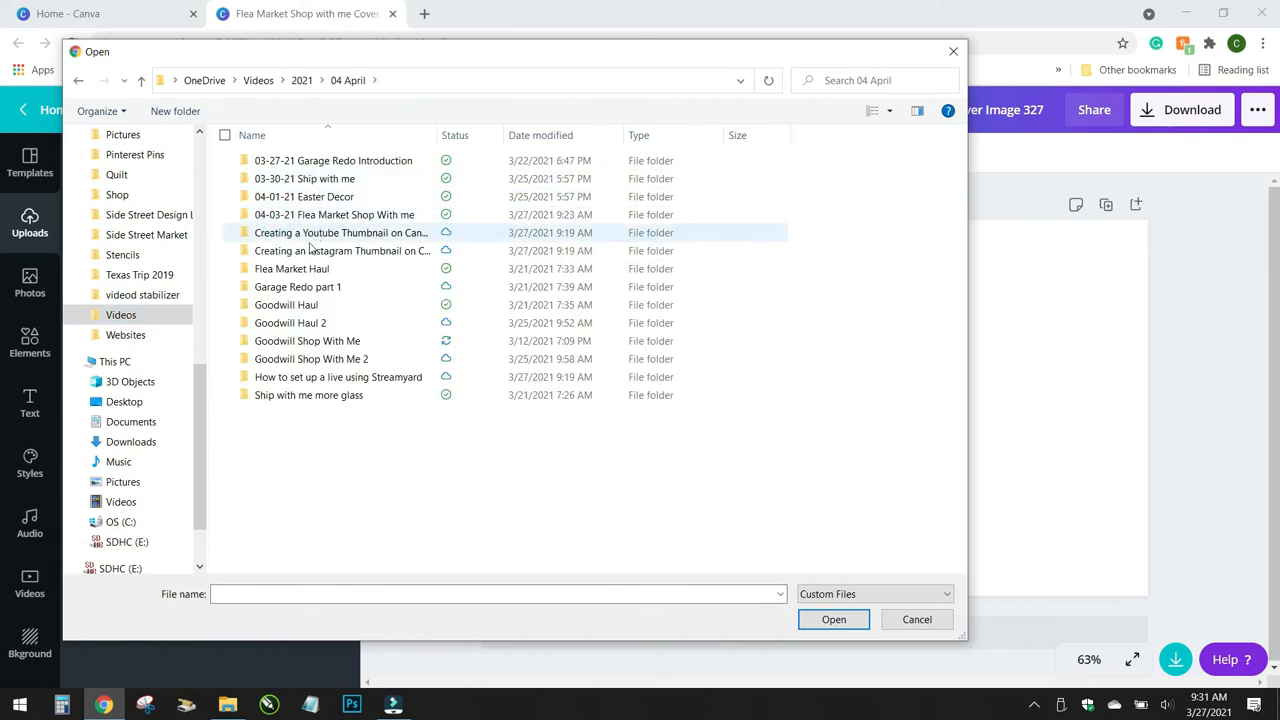
pyautogui.doubleClick(323, 214)
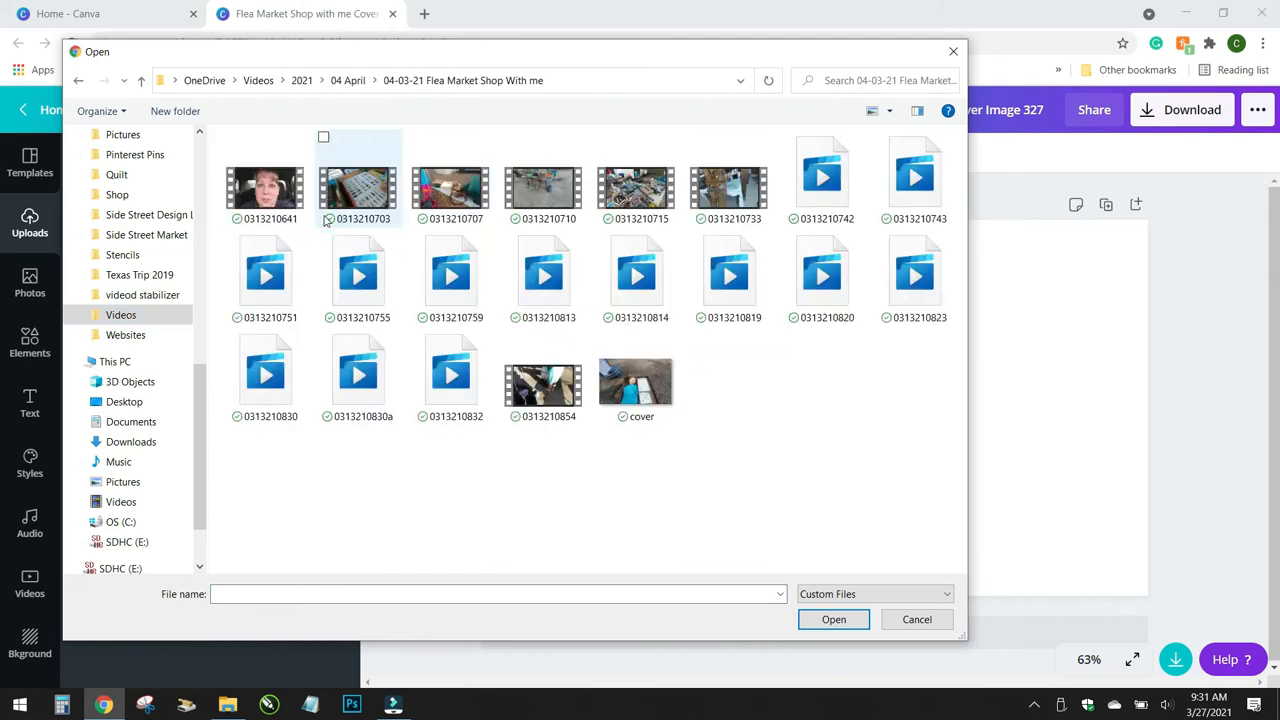
pyautogui.click(634, 376)
pyautogui.click(833, 619)
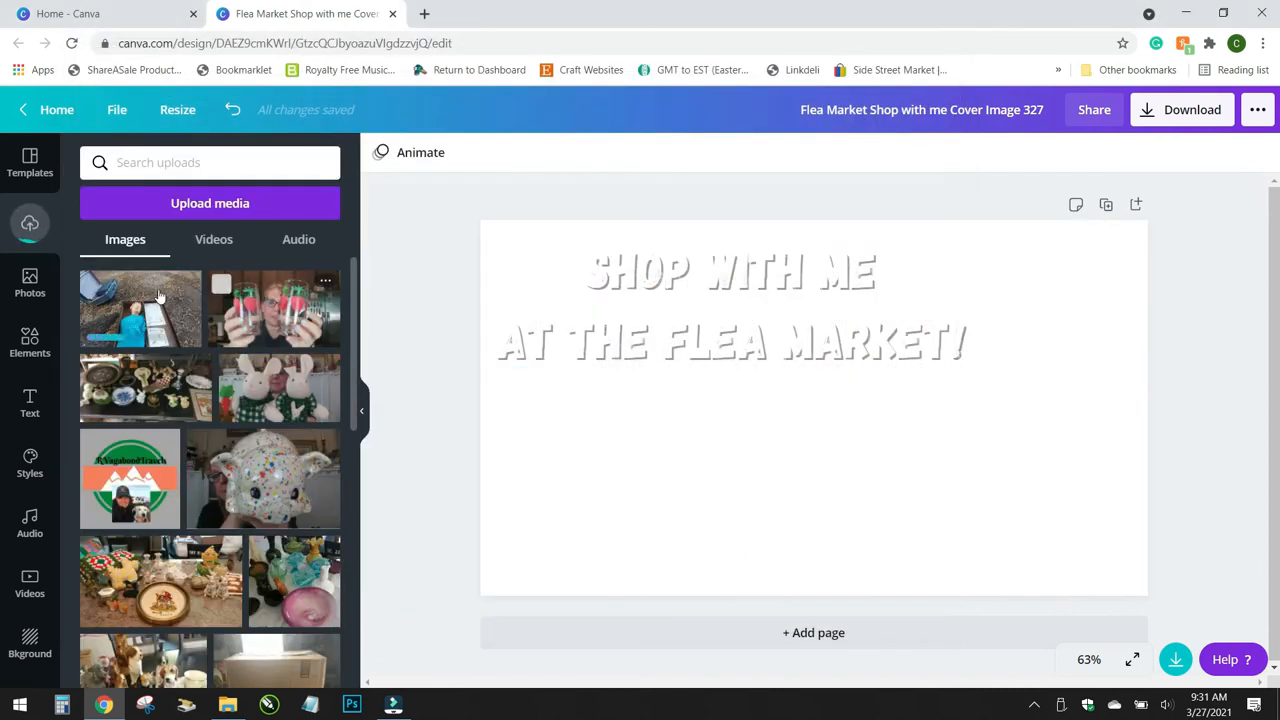
# Place the uploaded cover photo at the canvas's upper-left corner and enlarge it to fill the whole thumbnail behind the heading.
pyautogui.moveTo(736, 428); pyautogui.dragTo(613, 378)
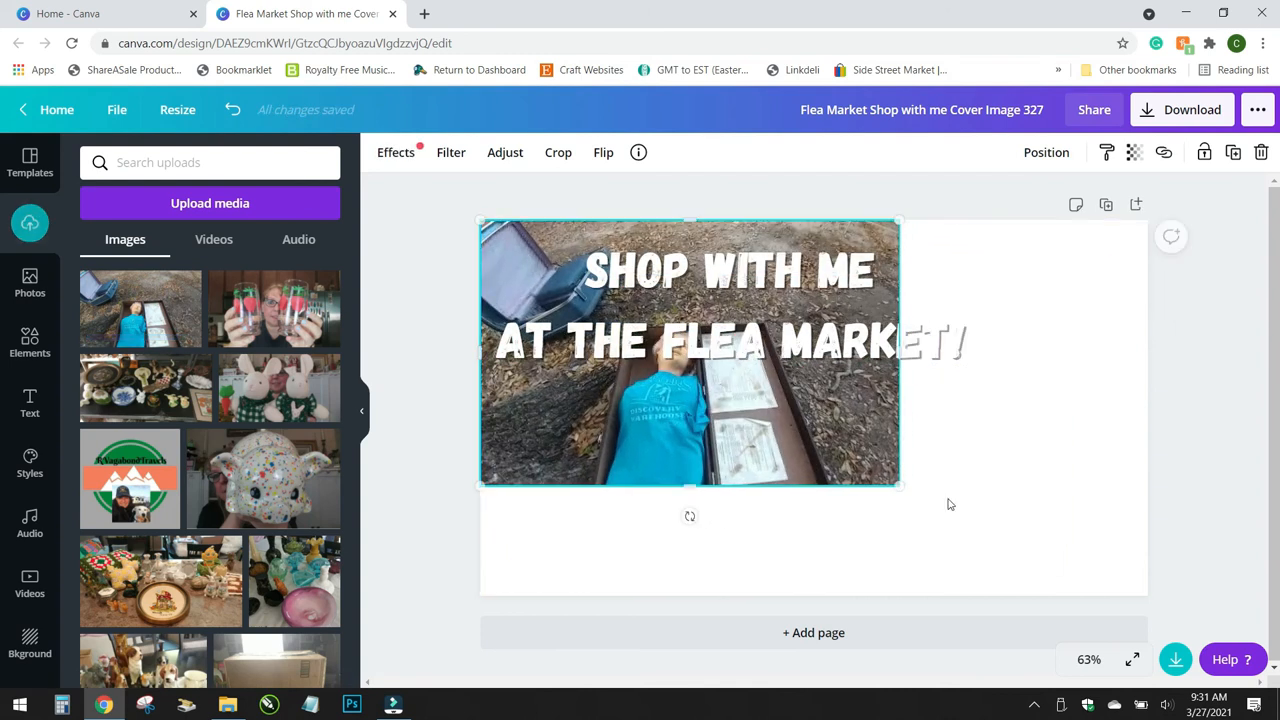
pyautogui.moveTo(899, 485); pyautogui.dragTo(1075, 598)
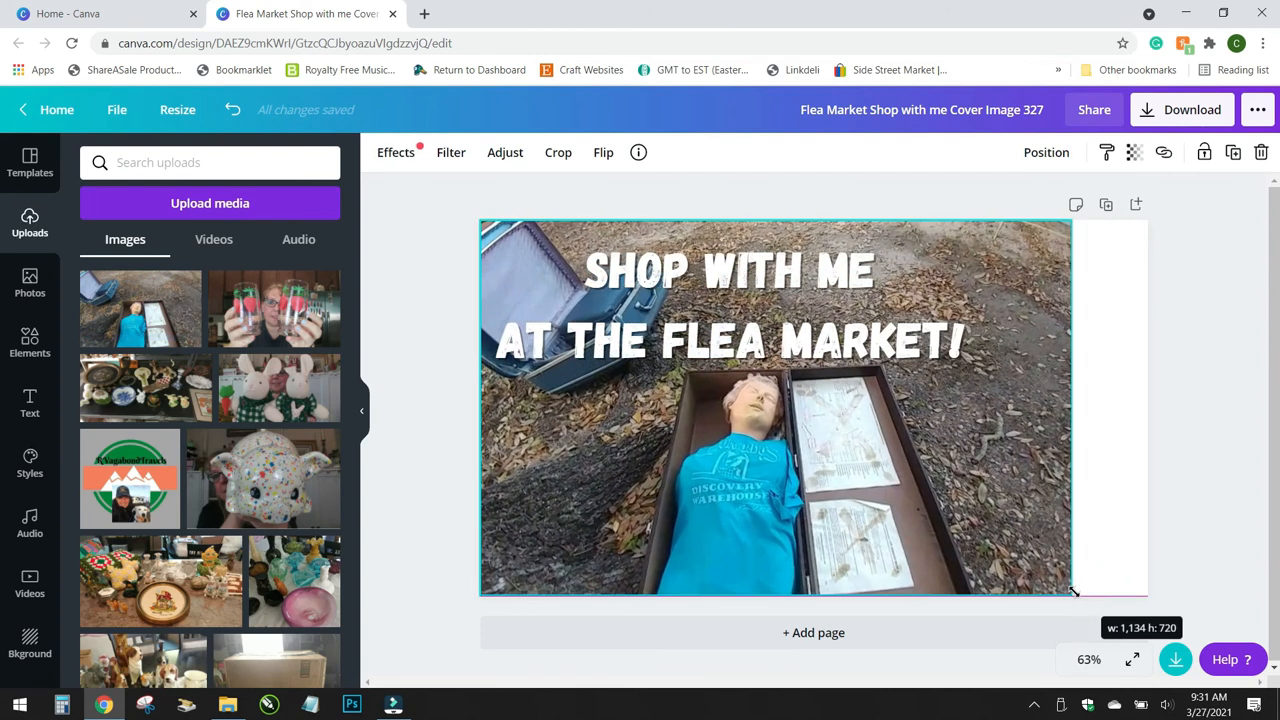
pyautogui.moveTo(1073, 409); pyautogui.dragTo(1148, 420)
pyautogui.press('Escape')
# Move the heading to the upper-right area of the photo and shrink it to fit beside the blue suitcase.
pyautogui.moveTo(710, 348); pyautogui.dragTo(876, 340)
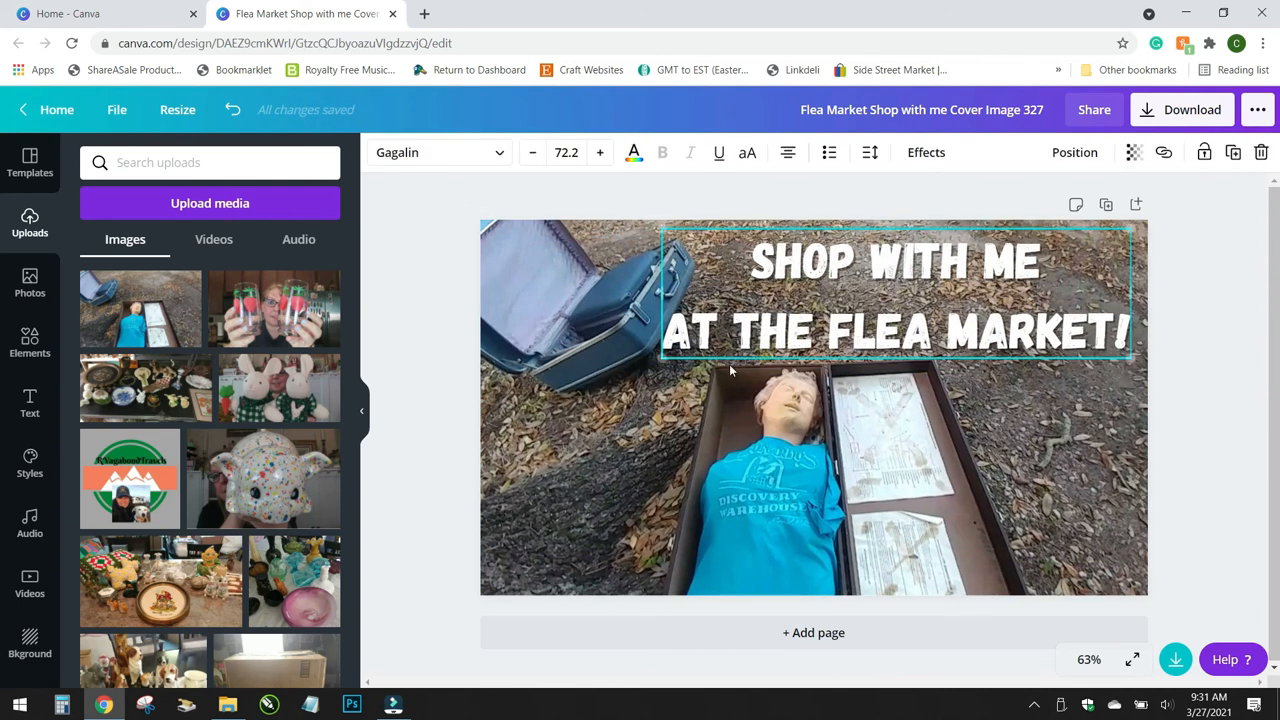
pyautogui.moveTo(660, 356); pyautogui.dragTo(721, 347)
pyautogui.moveTo(793, 330); pyautogui.dragTo(785, 336)
pyautogui.click(1200, 328)
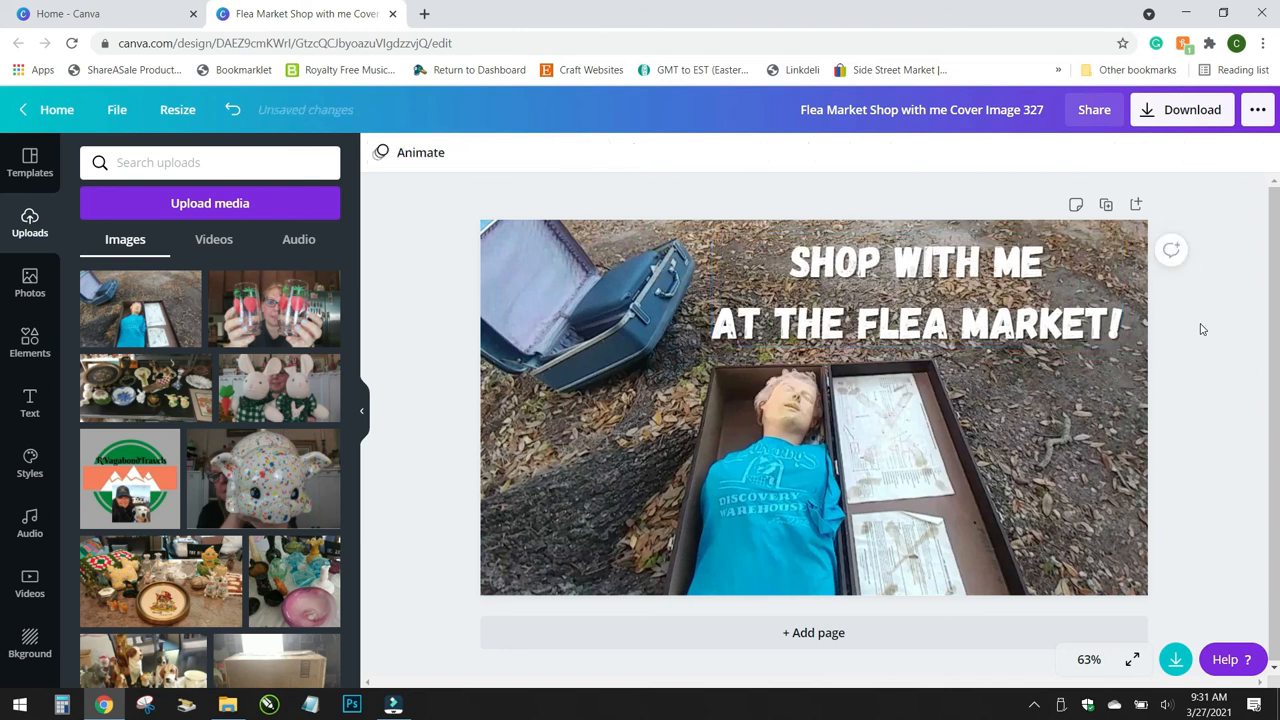
# Download the revised thumbnail as a PNG file and return to the homepage.
pyautogui.click(1158, 112)
pyautogui.click(1058, 397)
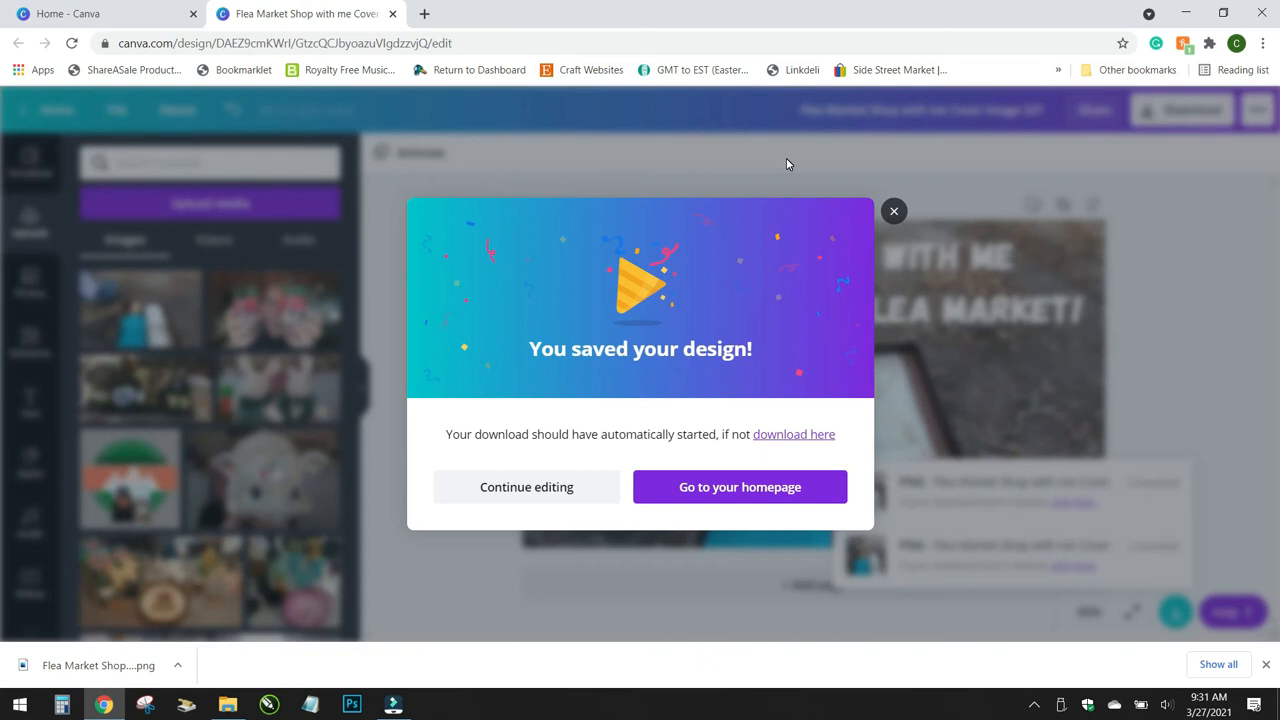
pyautogui.click(800, 488)
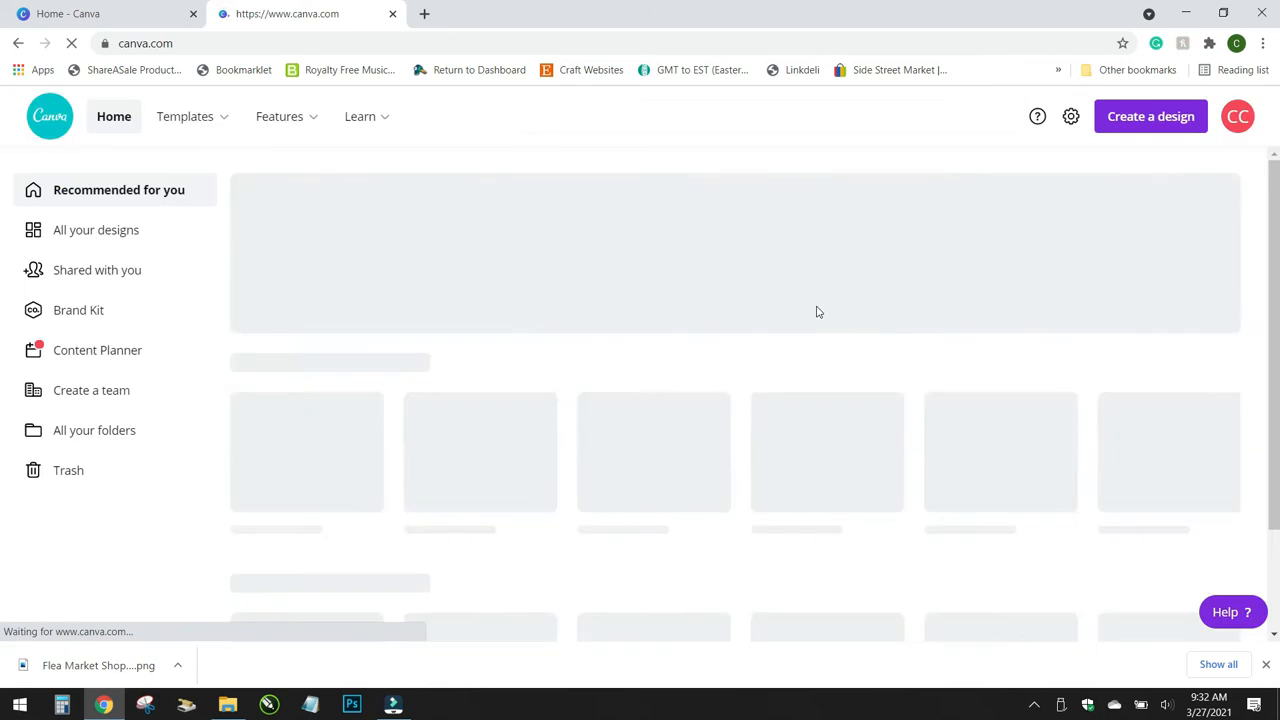
# Browse all saved designs and reopen "Flea Market Shop with me Cover Image 327" for editing.
pyautogui.click(120, 240)
pyautogui.scroll(-1, 397, 300)
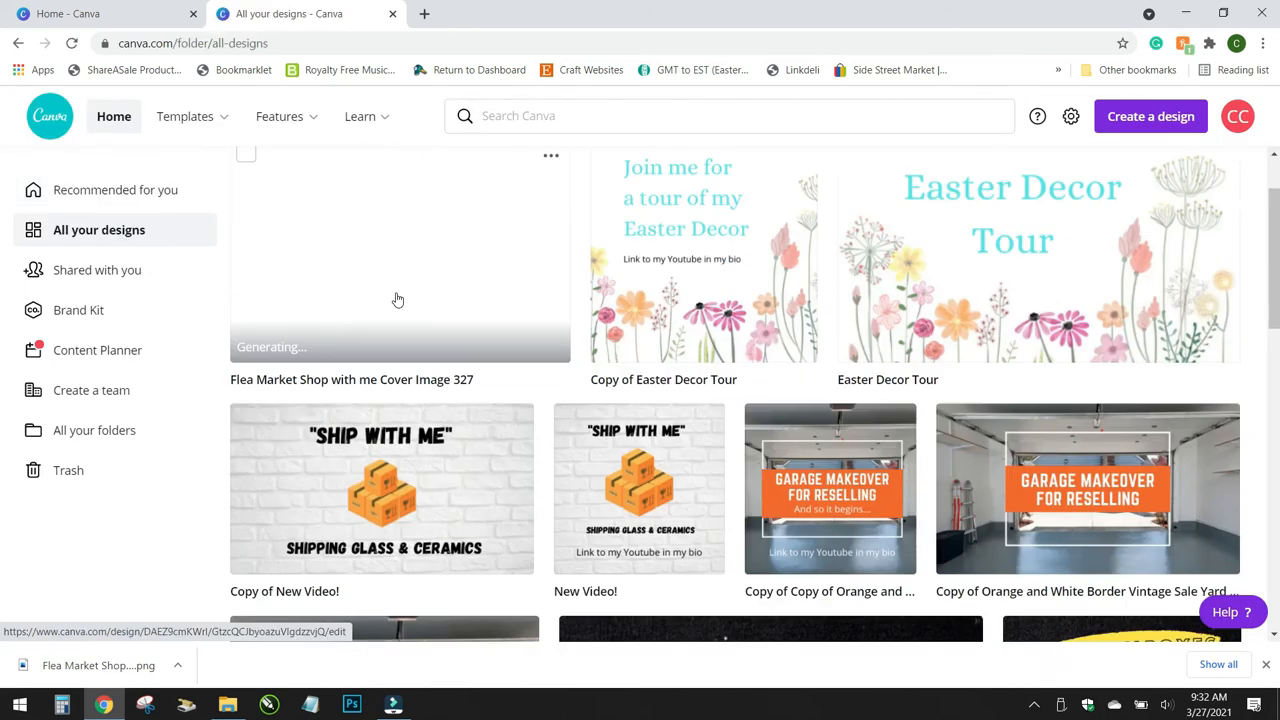
pyautogui.scroll(-5, 796, 297)
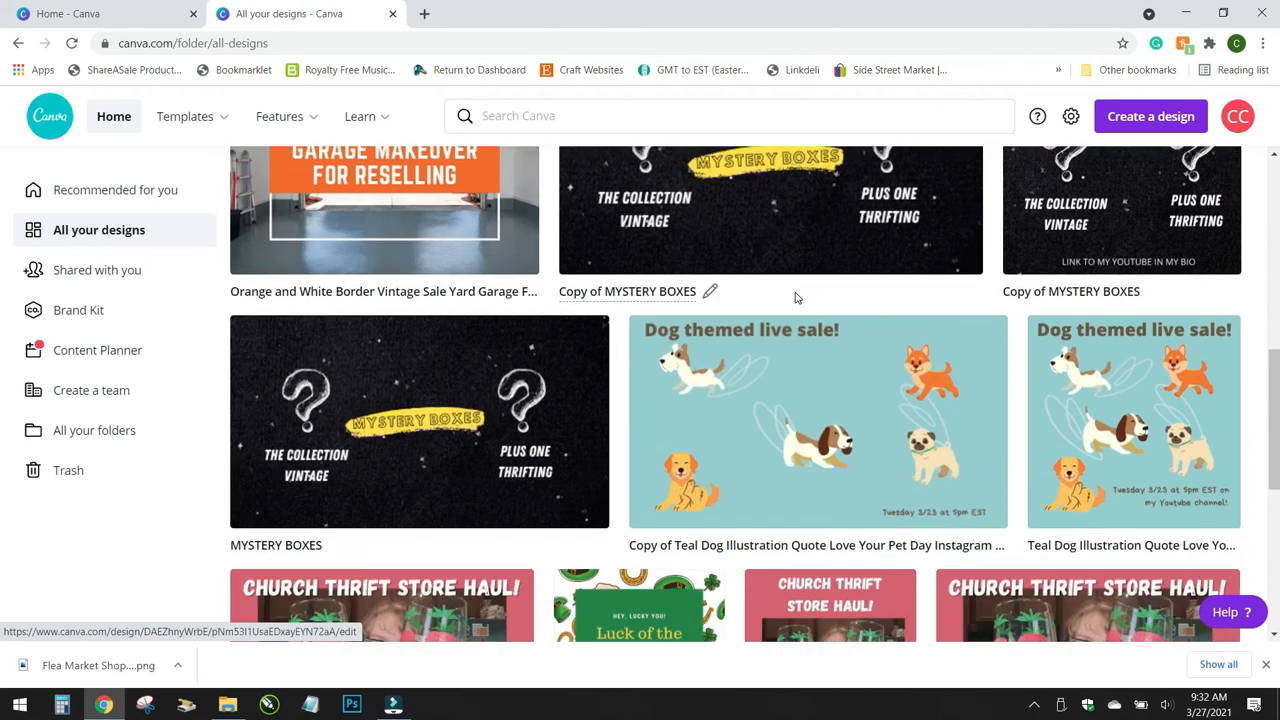
pyautogui.scroll(7, 796, 297)
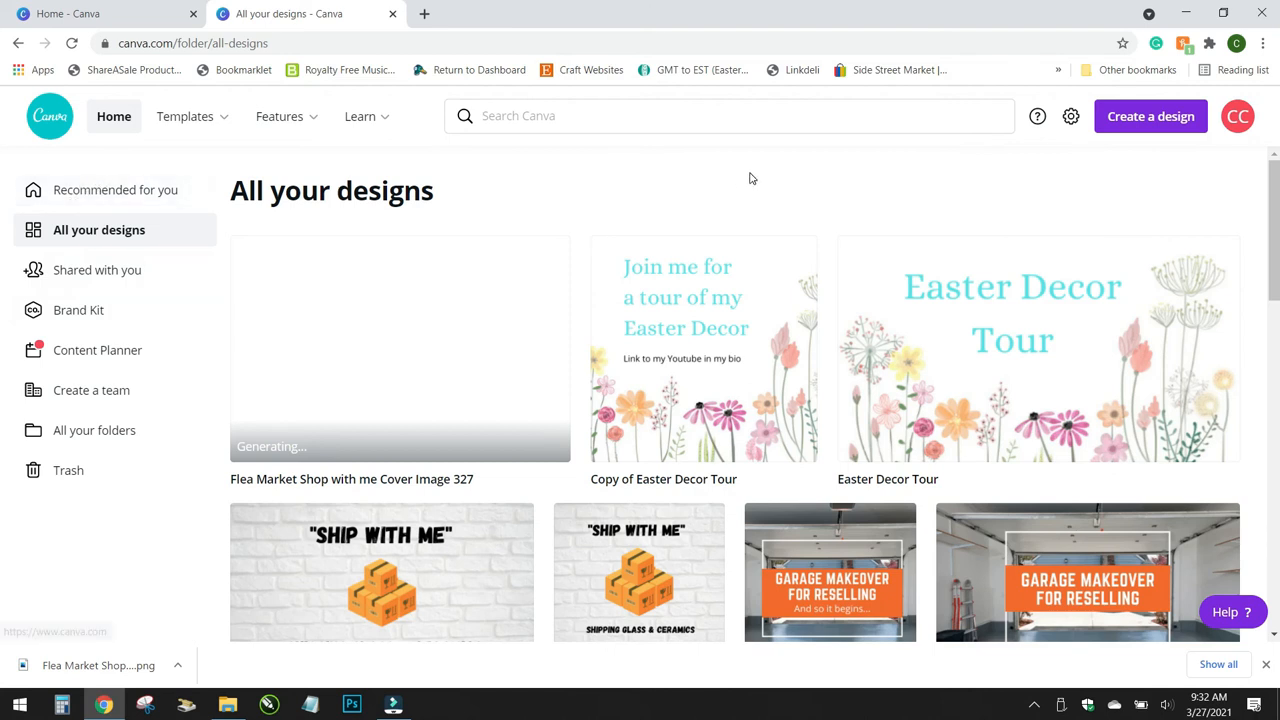
pyautogui.click(428, 322)
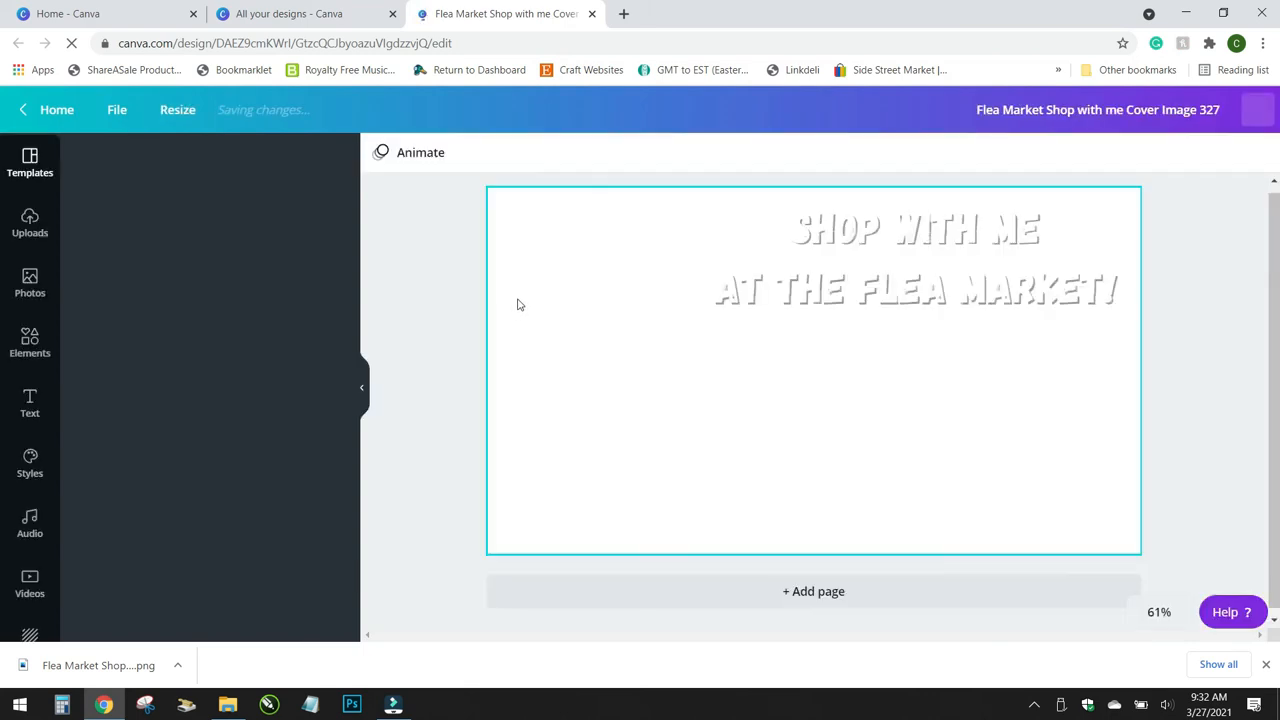